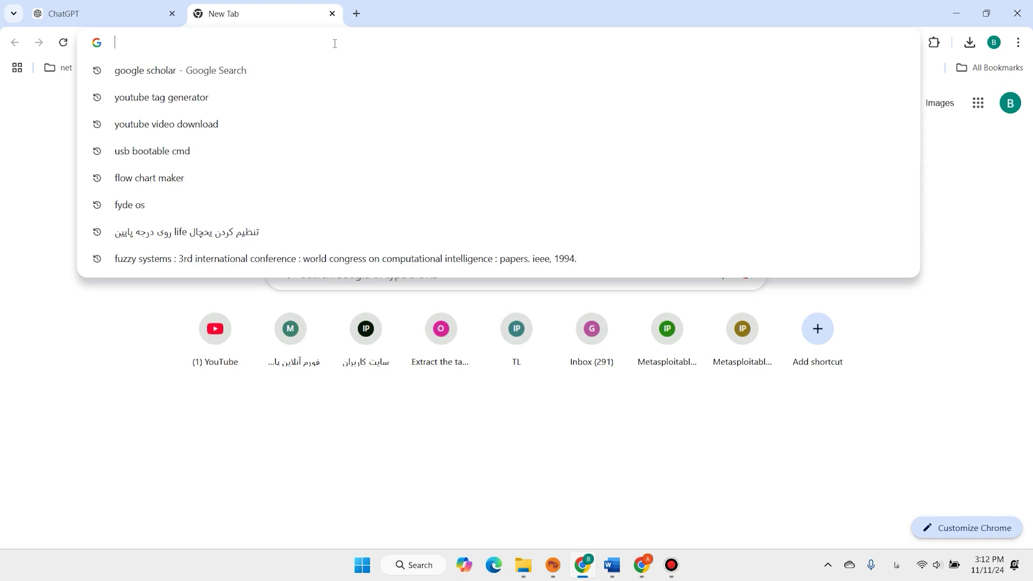
# Search Google for FydeOS and open the fydeos.io 'Pick your FydeOS' download page
pyautogui.write('fyDE OS')
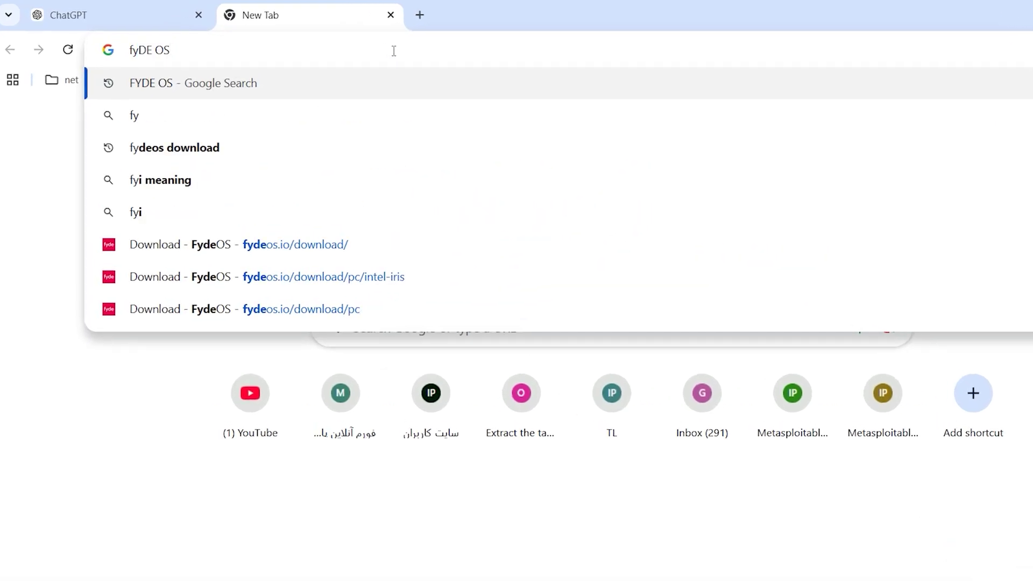
pyautogui.press('Return')
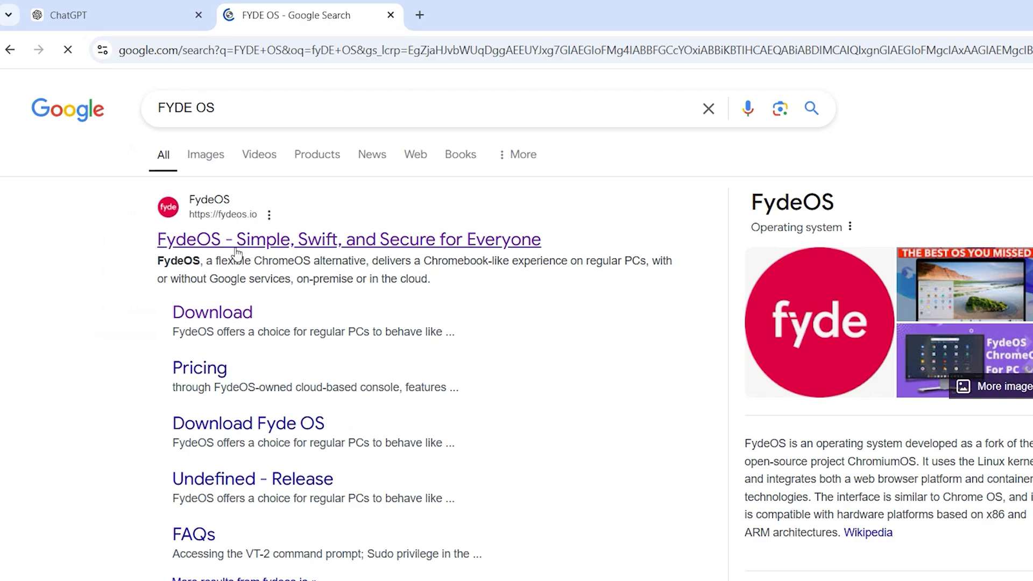
pyautogui.click(276, 253)
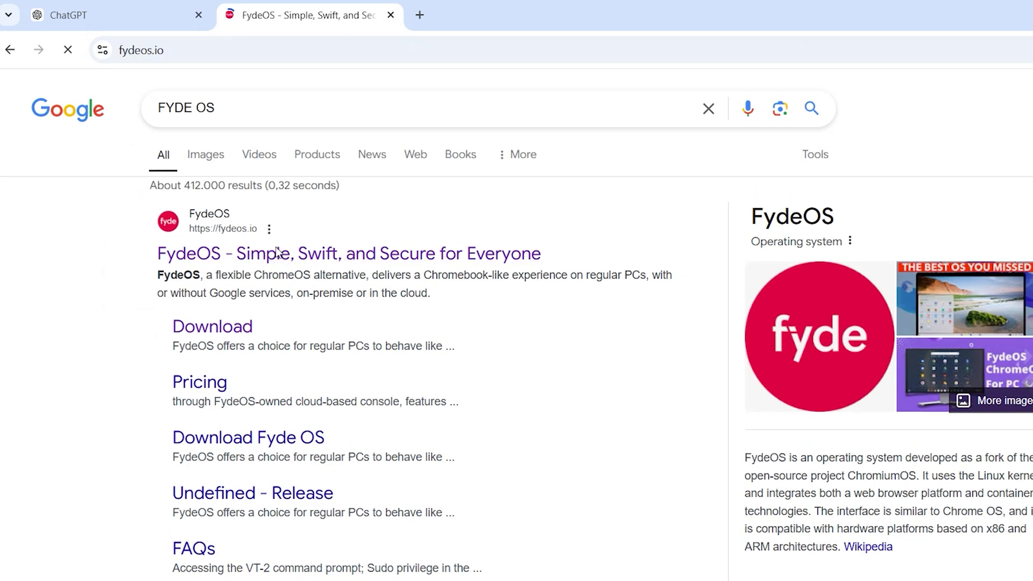
pyautogui.scroll(-3, 644, 192)
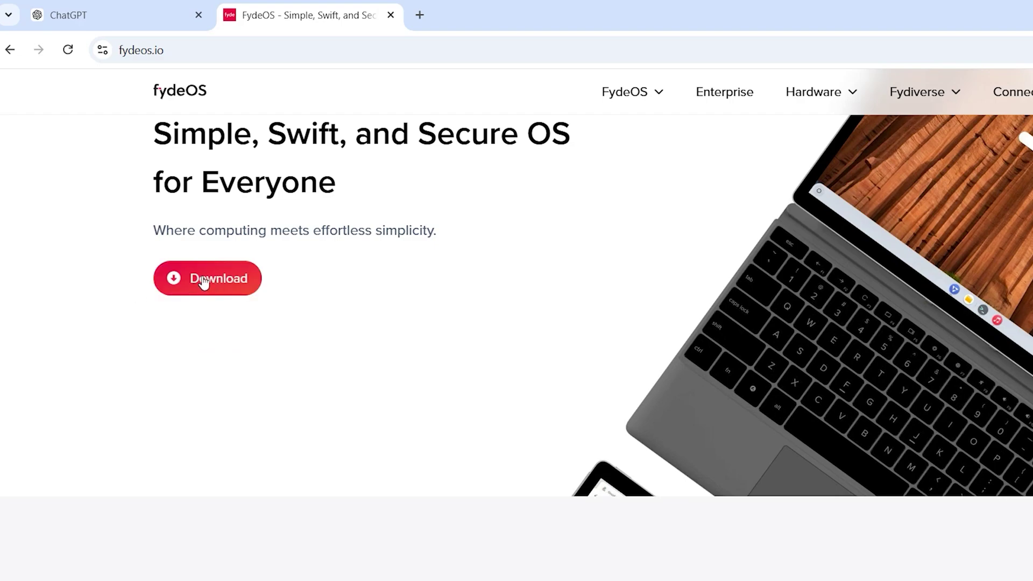
pyautogui.click(202, 280)
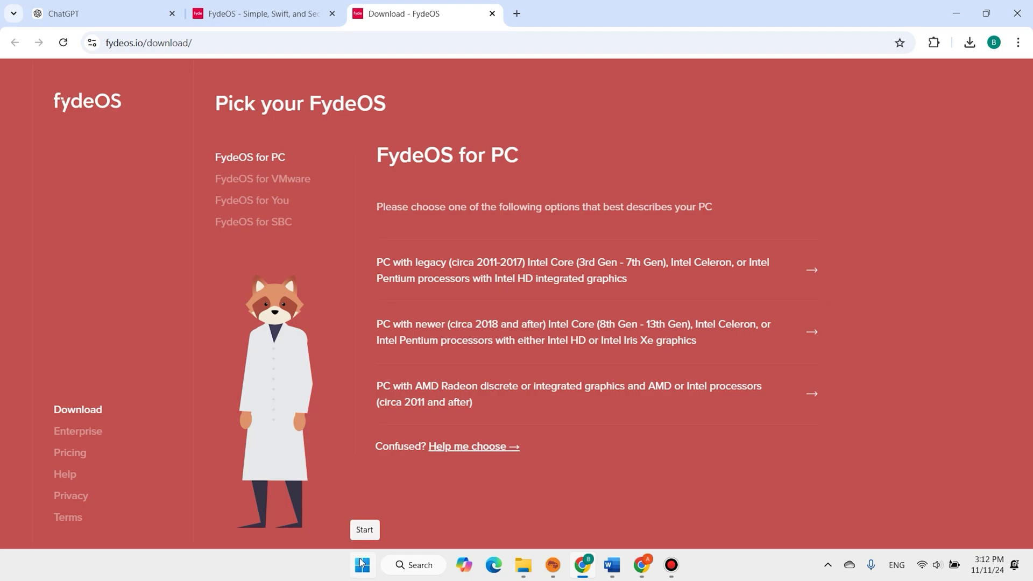
pyautogui.rightClick(362, 562)
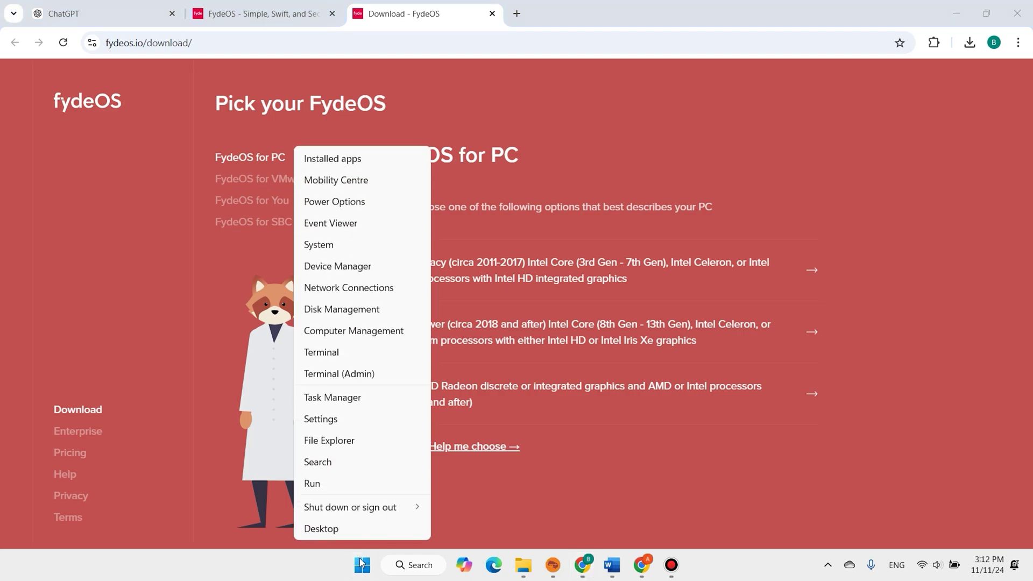
pyautogui.click(338, 403)
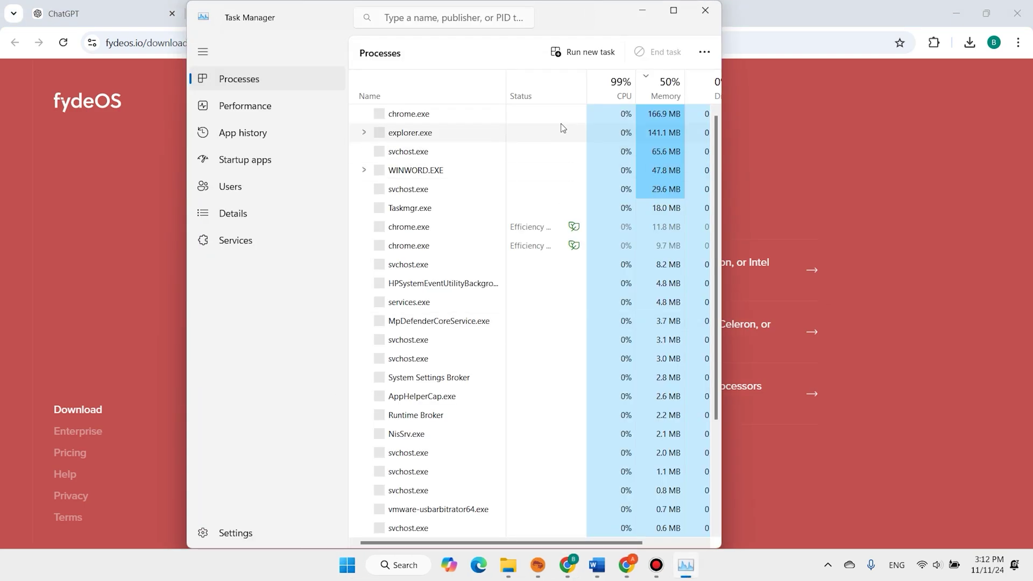
pyautogui.click(247, 108)
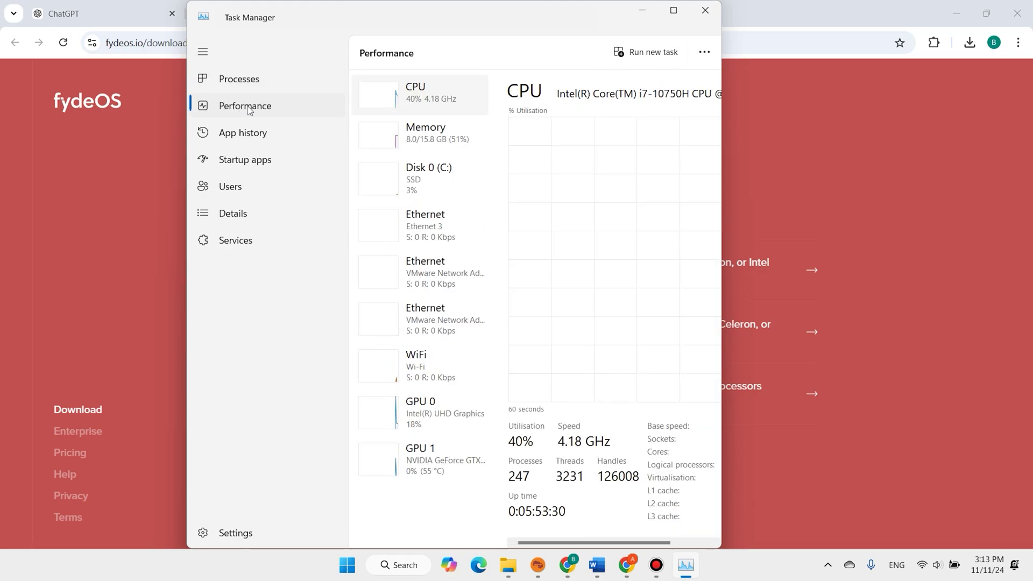
pyautogui.click(673, 10)
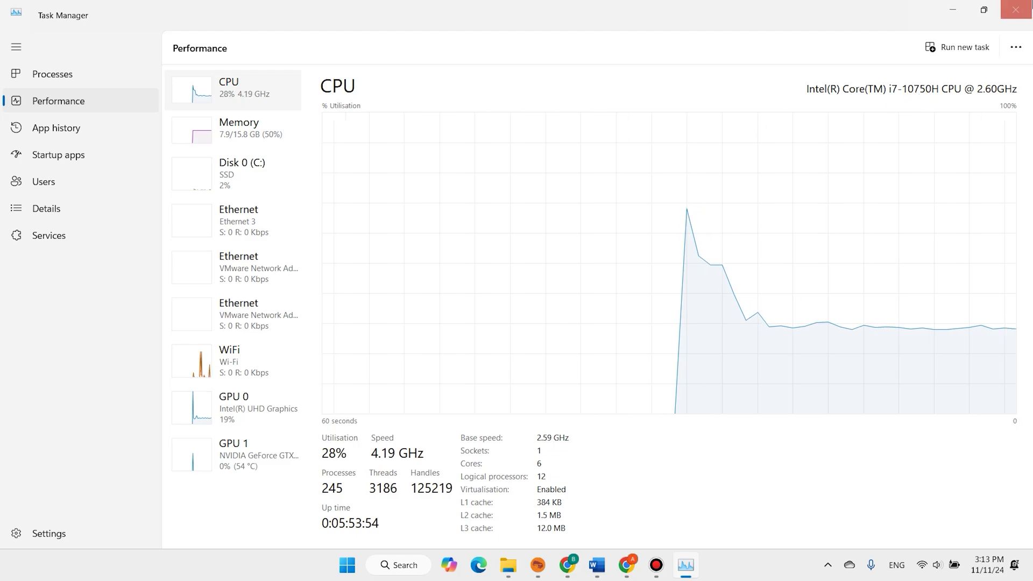
pyautogui.click(1015, 9)
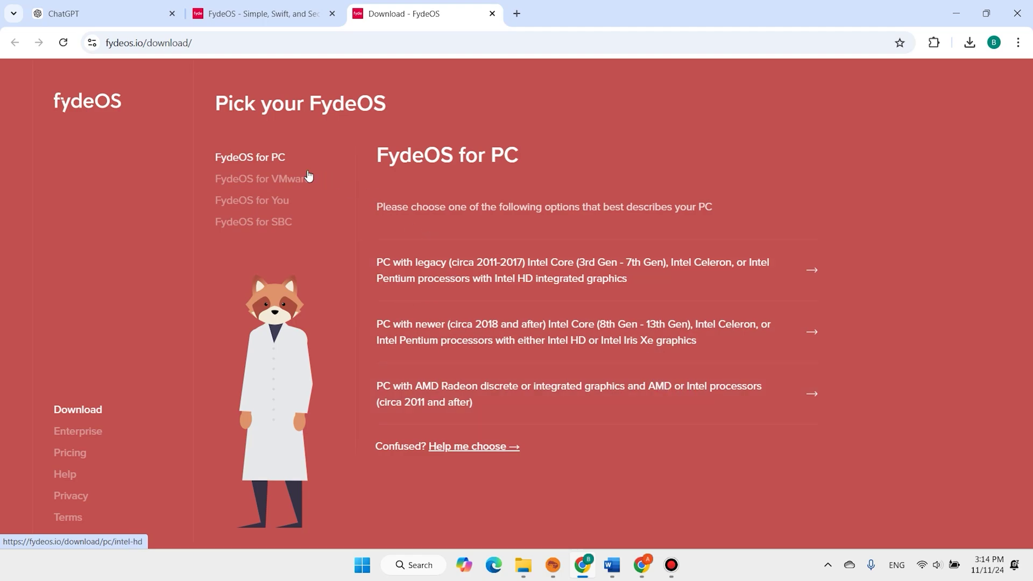
# Choose FydeOS for VMware and start its official download
pyautogui.click(249, 186)
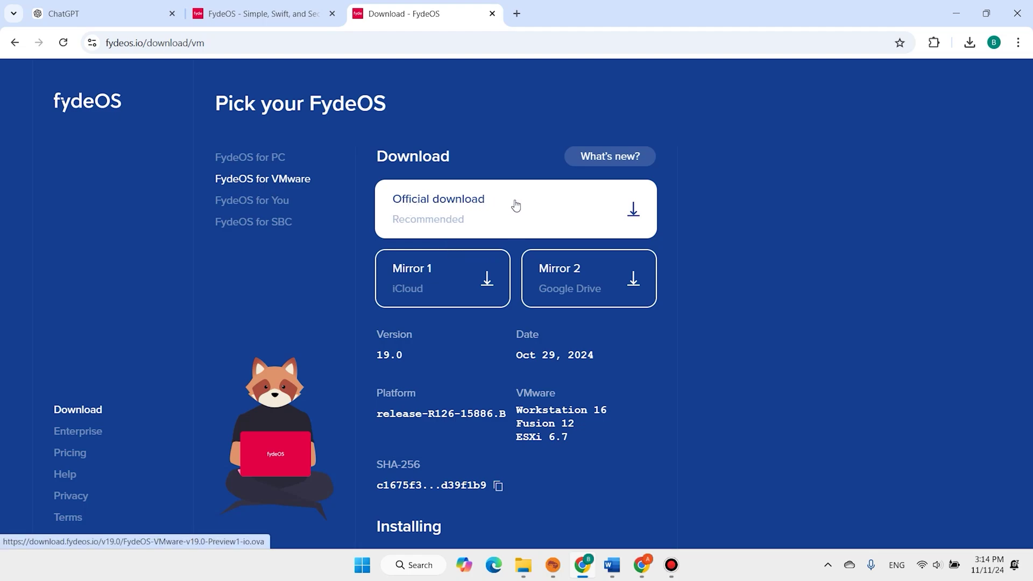
pyautogui.click(552, 210)
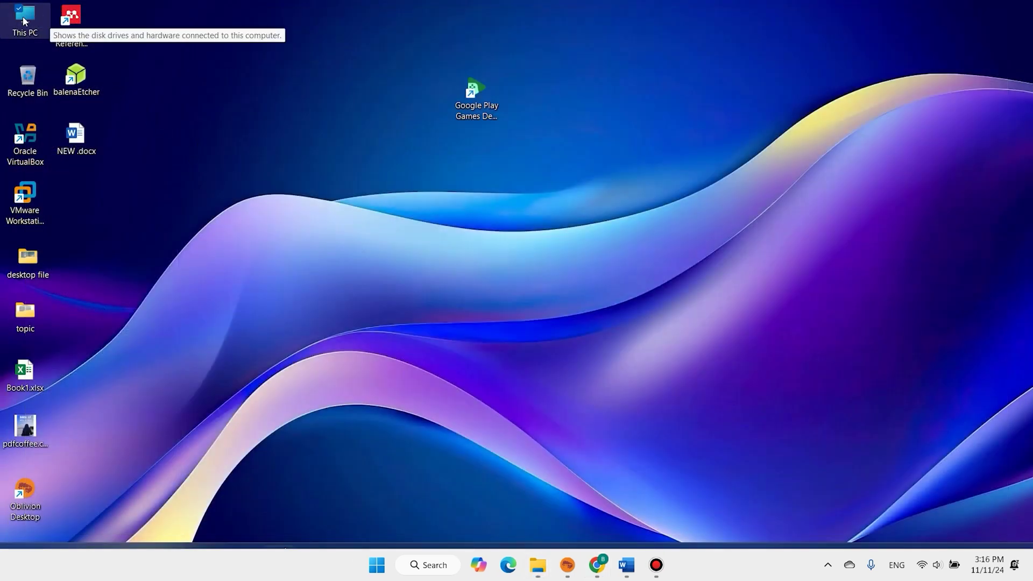
# Find the downloaded FydeOS .ova file in the Downloads folder
pyautogui.doubleClick(23, 21)
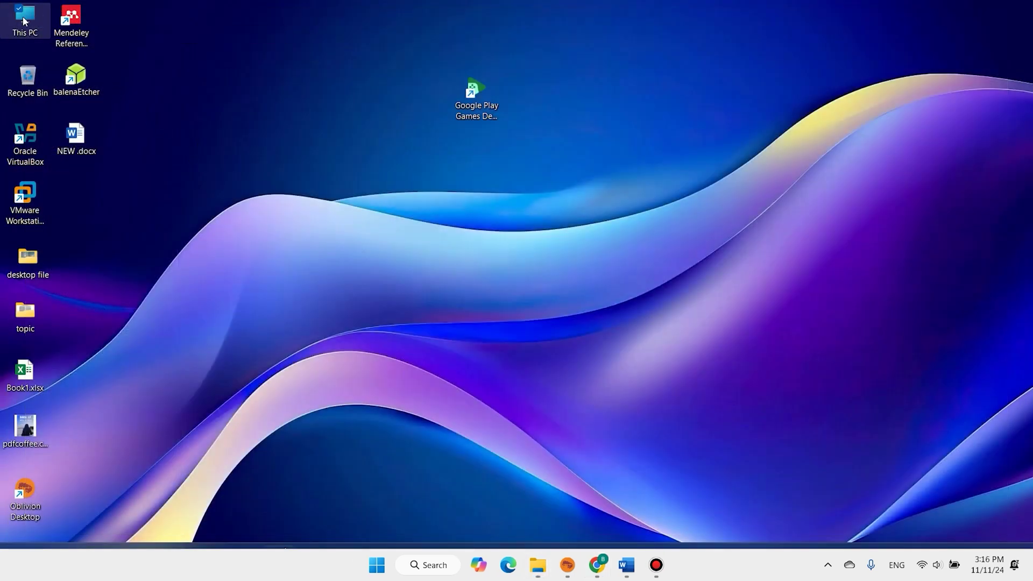
pyautogui.click(63, 215)
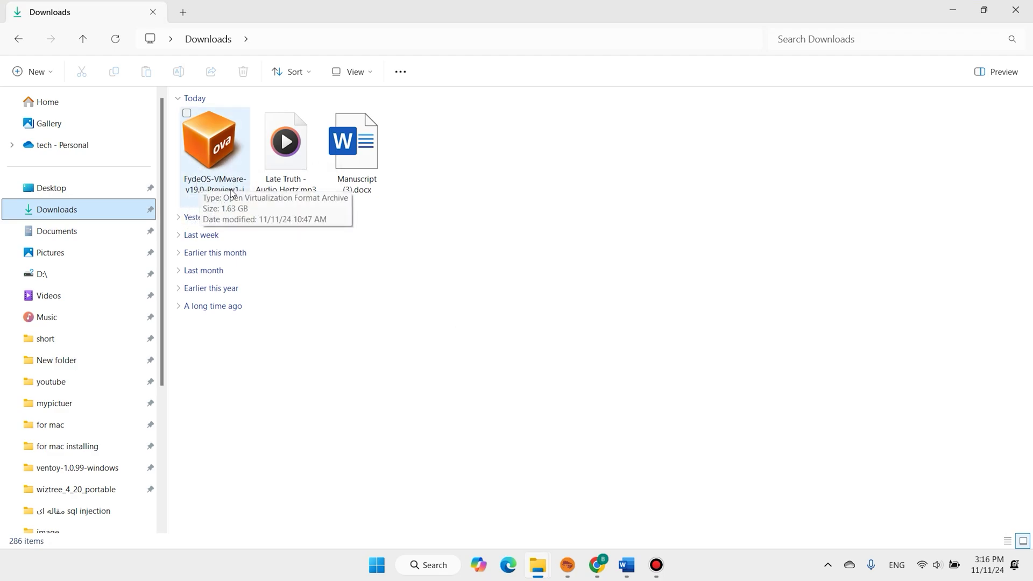
pyautogui.click(214, 170)
# Go to the desktop and launch VMware Workstation Pro from its shortcut
pyautogui.press('super+d')
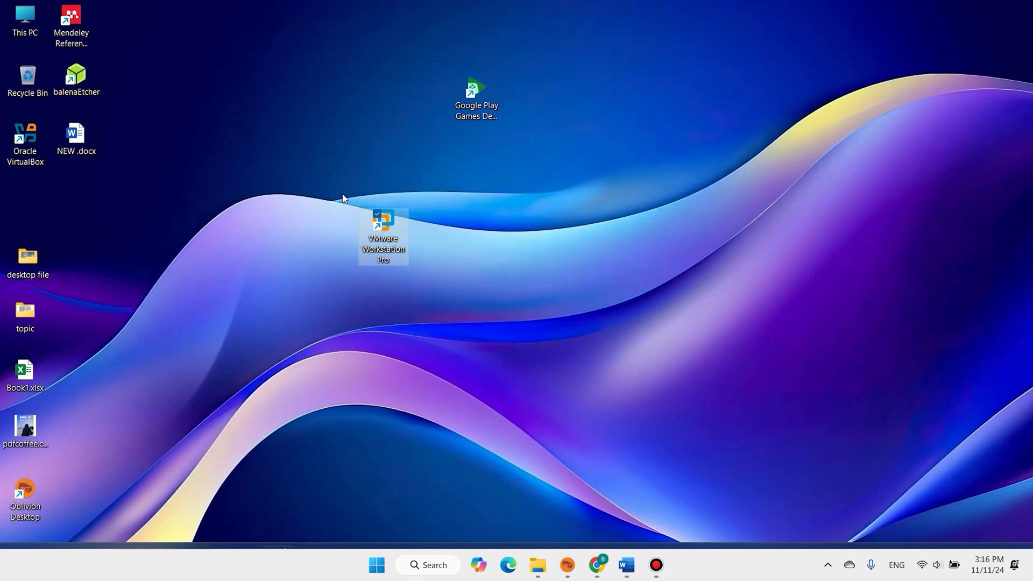
pyautogui.moveTo(278, 172); pyautogui.dragTo(530, 350)
pyautogui.click(530, 350)
pyautogui.moveTo(299, 182); pyautogui.dragTo(457, 306)
pyautogui.doubleClick(386, 223)
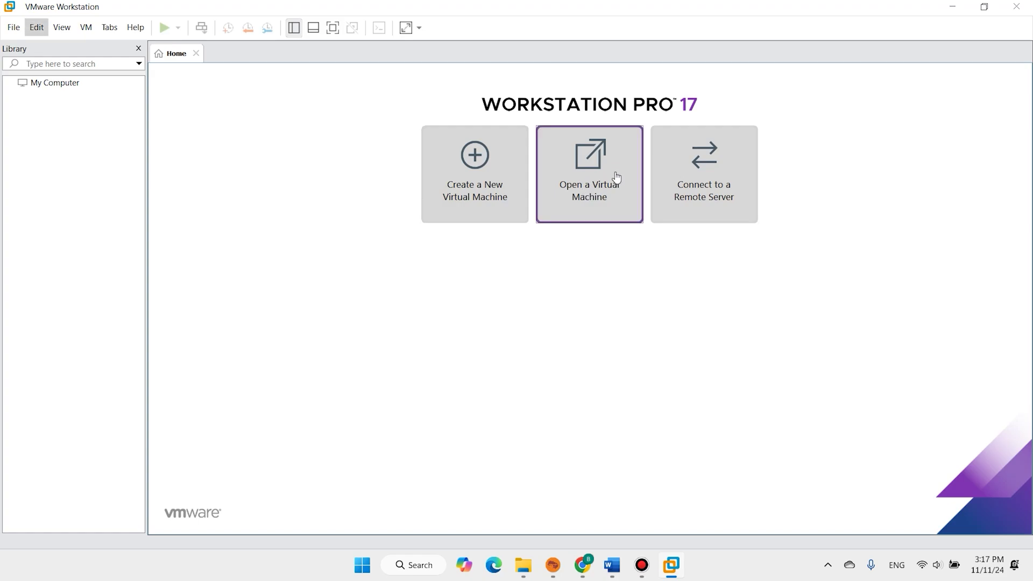
# Open FydeOS-VMware-v19.0-Preview1-io.ova from Downloads as a virtual machine
pyautogui.click(578, 177)
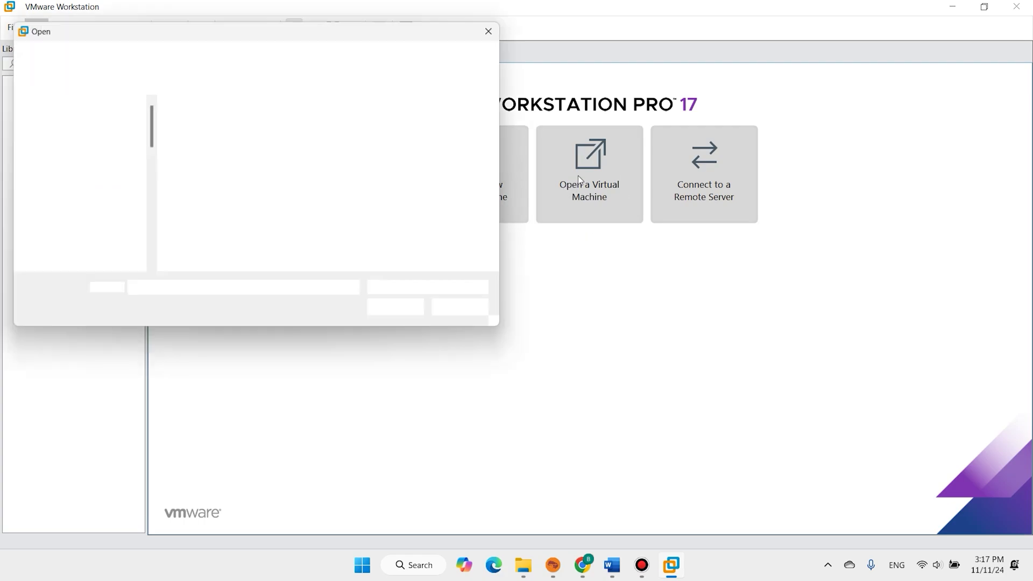
pyautogui.click(83, 168)
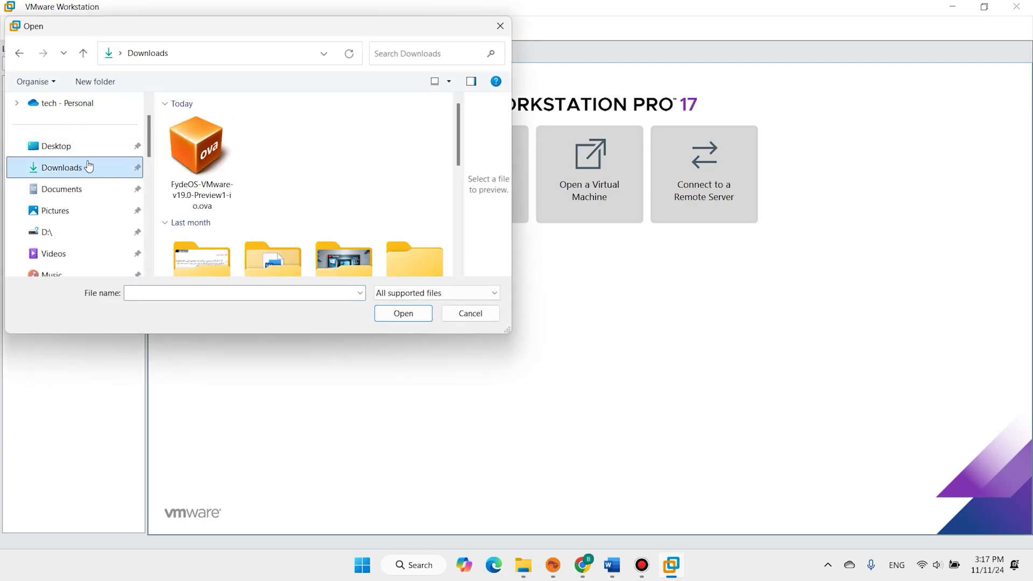
pyautogui.click(210, 165)
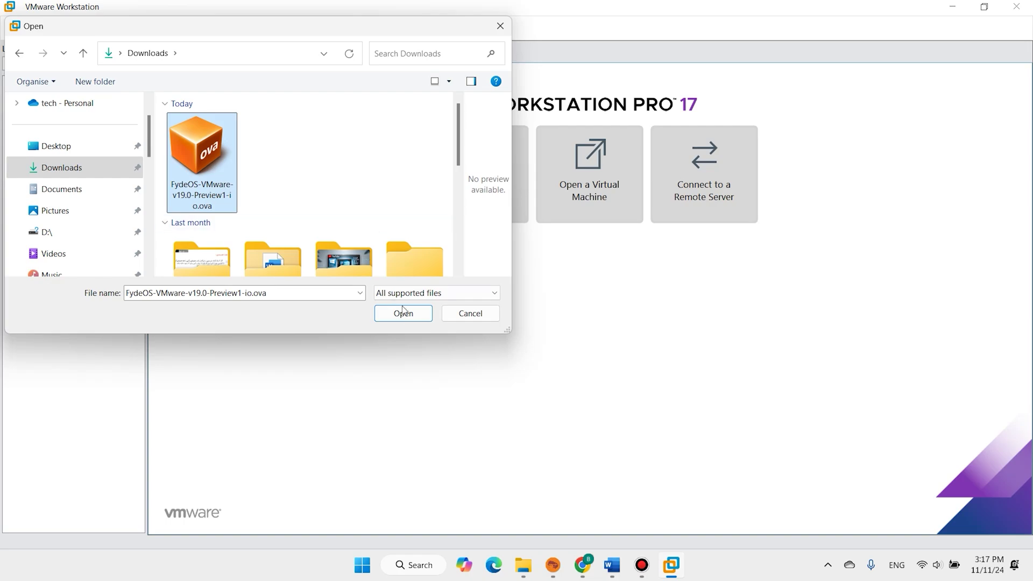
pyautogui.click(412, 319)
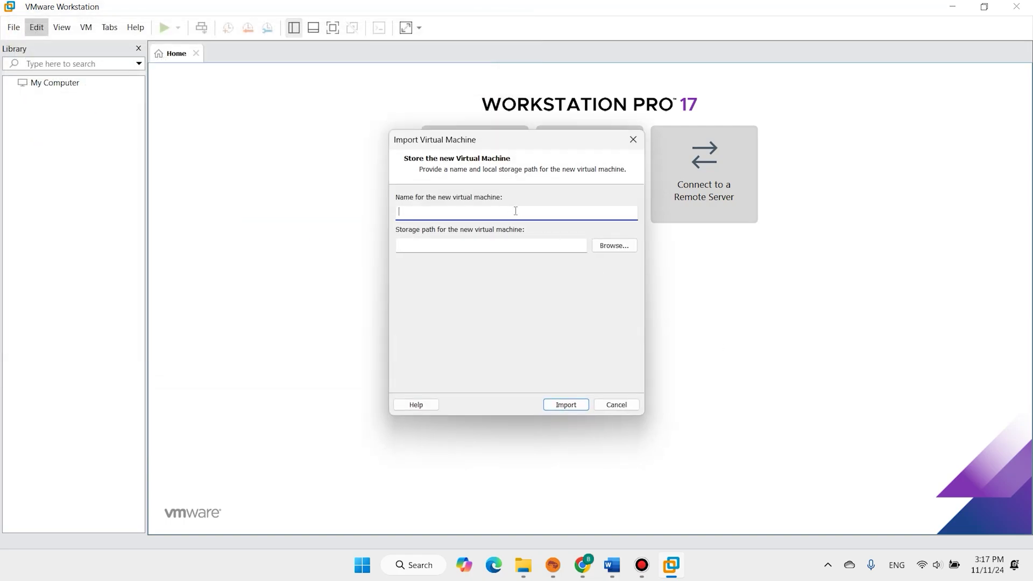
# Name the new virtual machine 'Fyed OS' and import it
pyautogui.write('F')
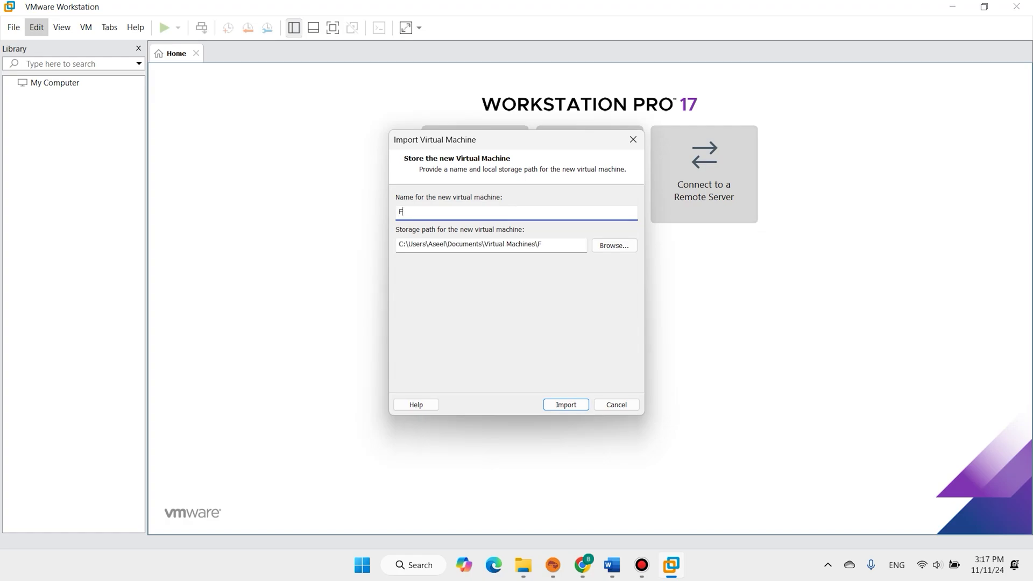
pyautogui.write('yed OS')
pyautogui.click(562, 406)
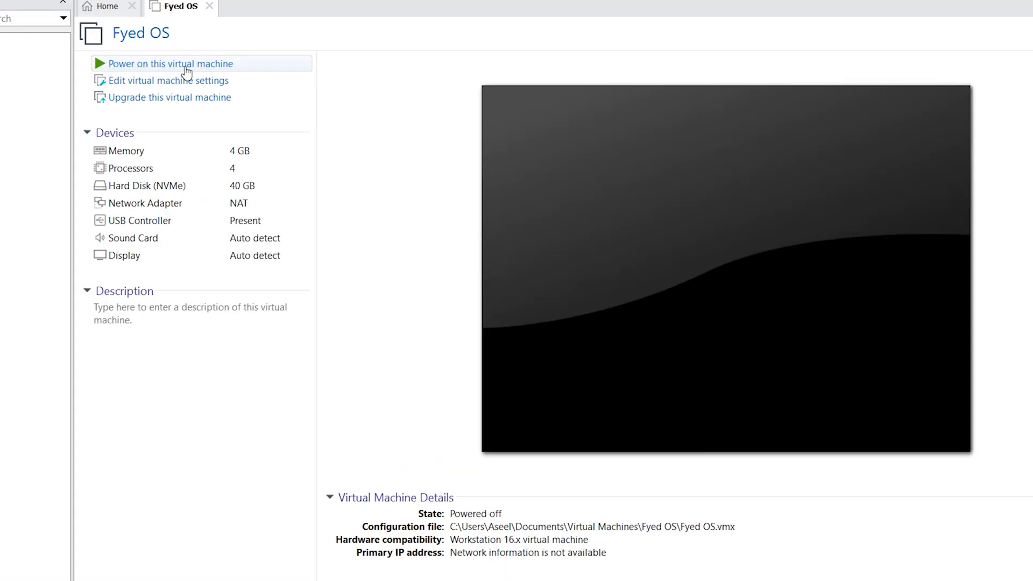
# Power on Fyed OS, keep English (United States), and accept the terms and privacy statement
pyautogui.click(185, 65)
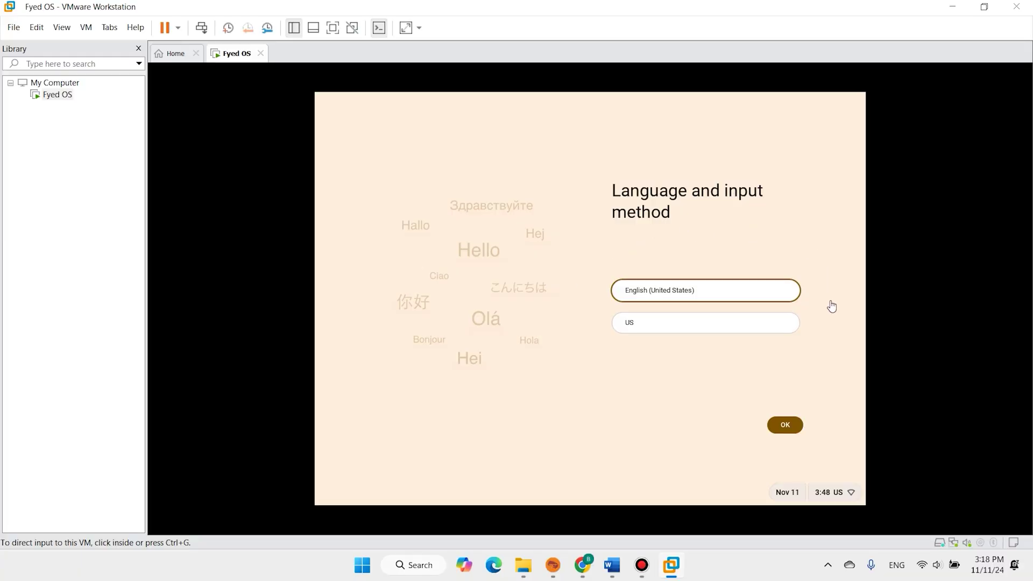
pyautogui.click(785, 425)
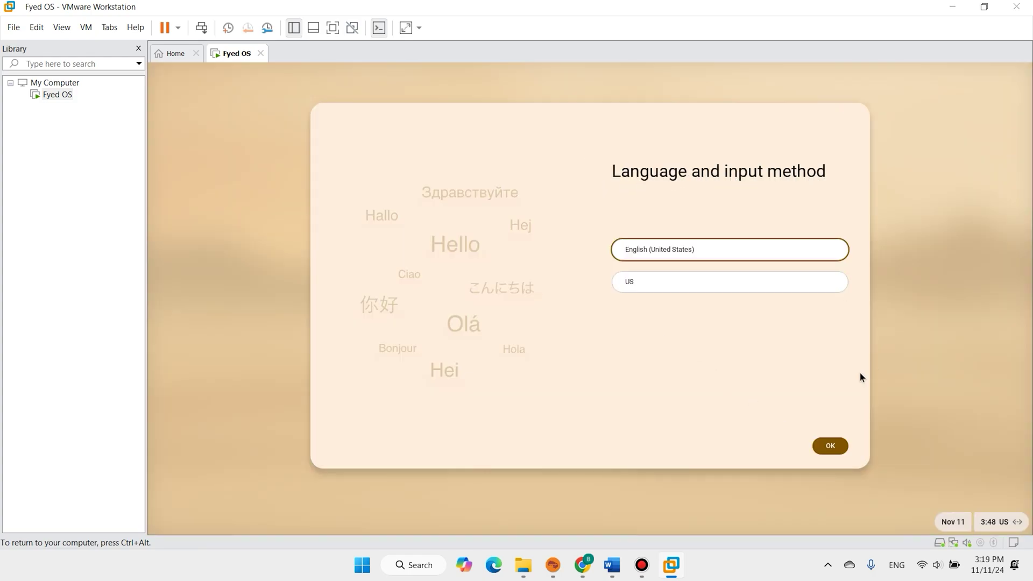
pyautogui.click(831, 447)
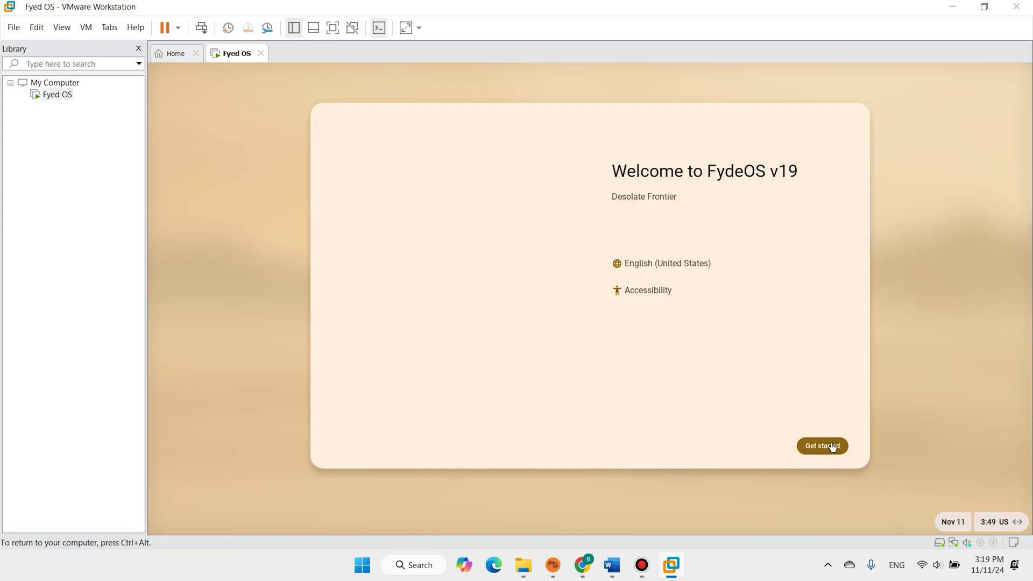
pyautogui.click(832, 447)
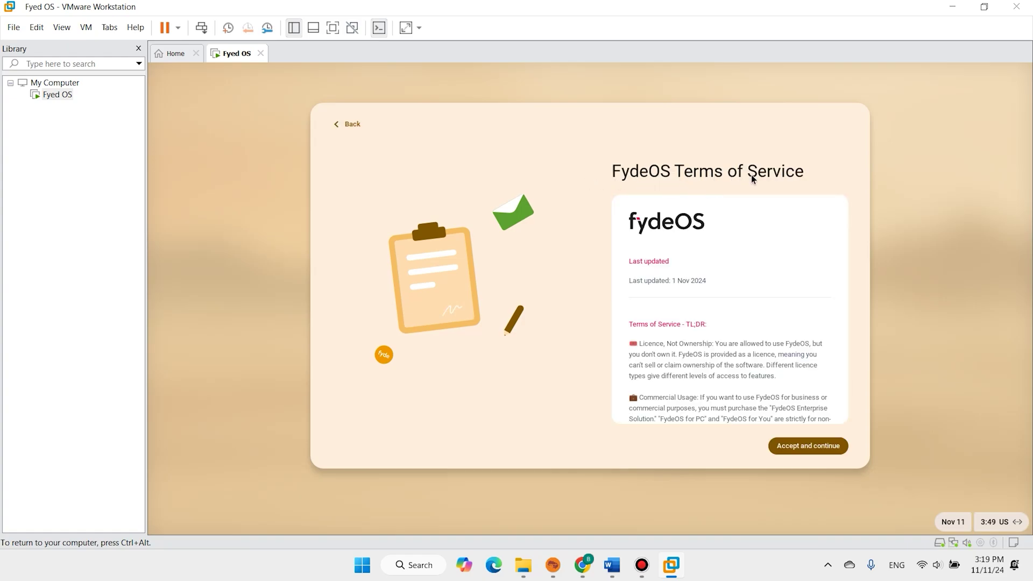
pyautogui.click(838, 454)
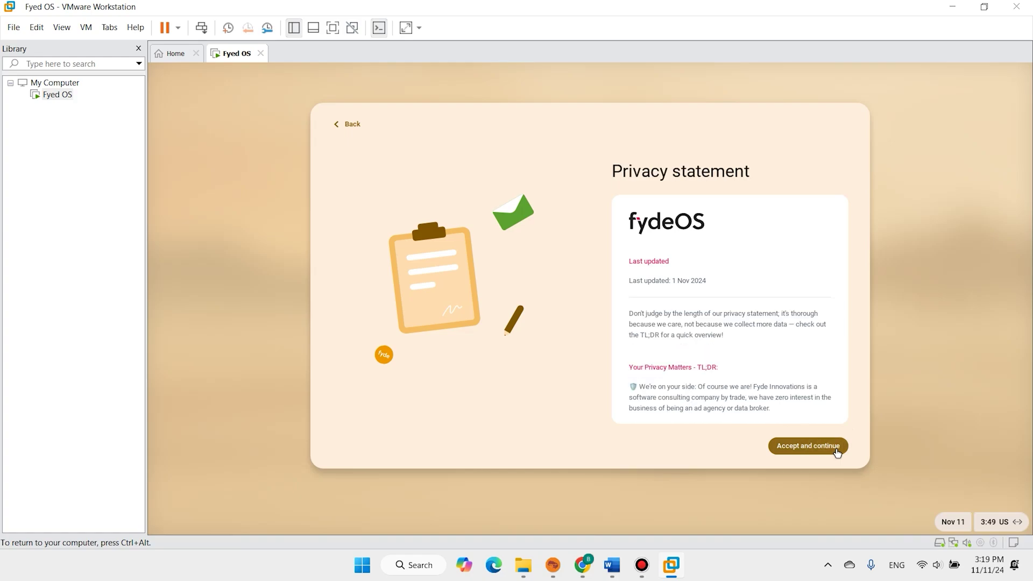
pyautogui.click(799, 450)
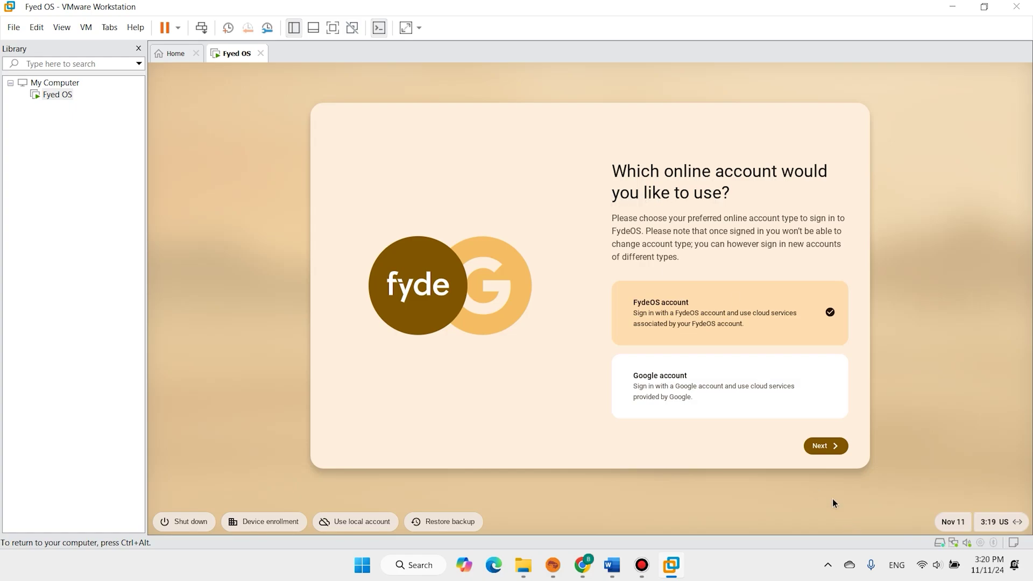
# Choose a Google account and set up the device for personal use
pyautogui.click(713, 388)
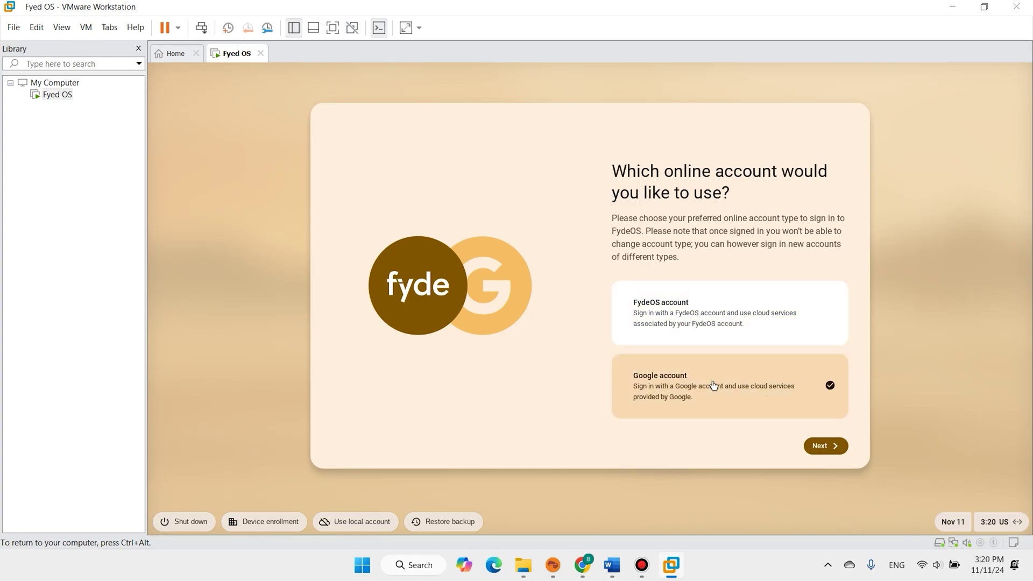
pyautogui.click(822, 447)
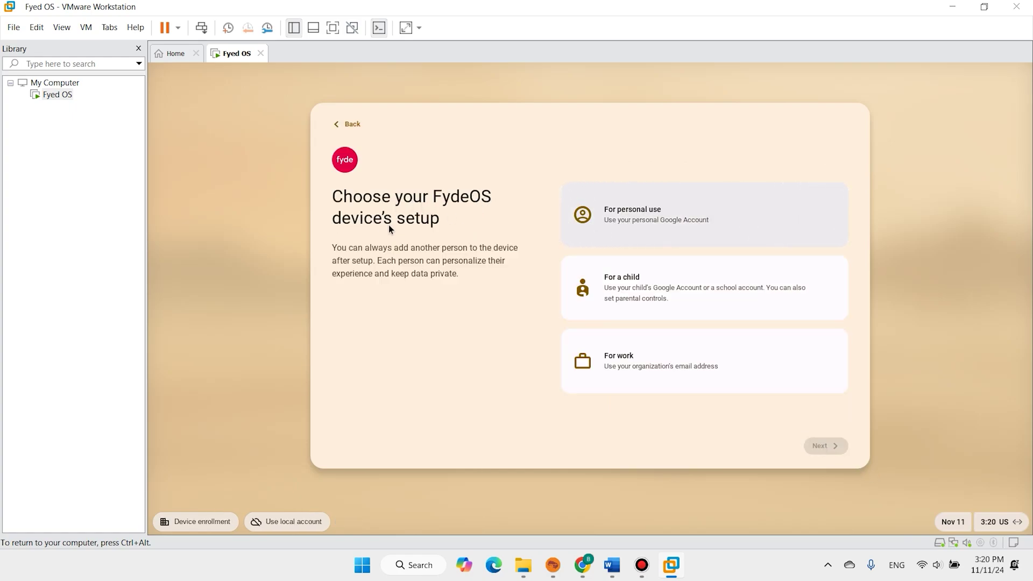
pyautogui.click(665, 209)
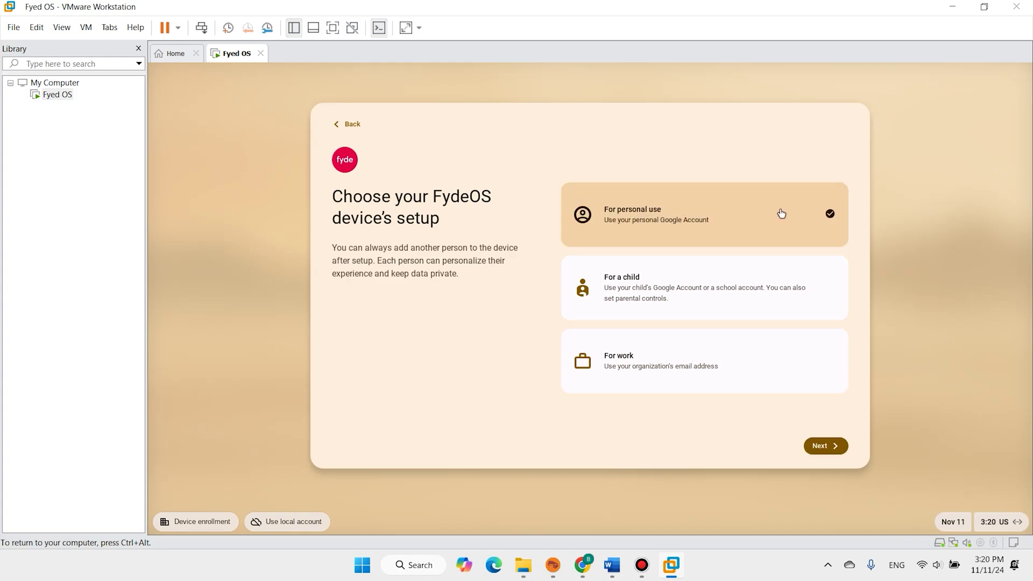
pyautogui.click(826, 446)
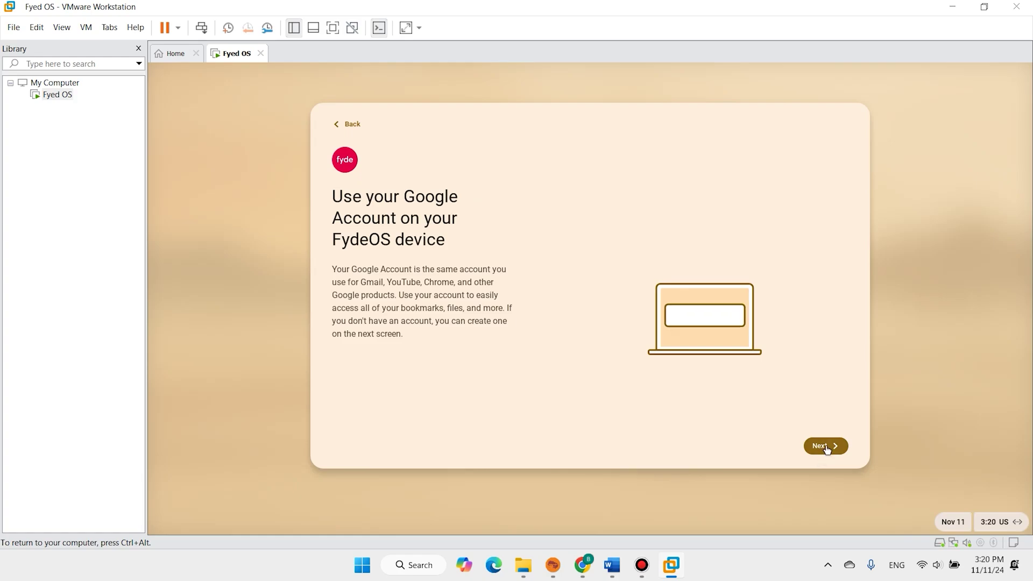
pyautogui.click(826, 446)
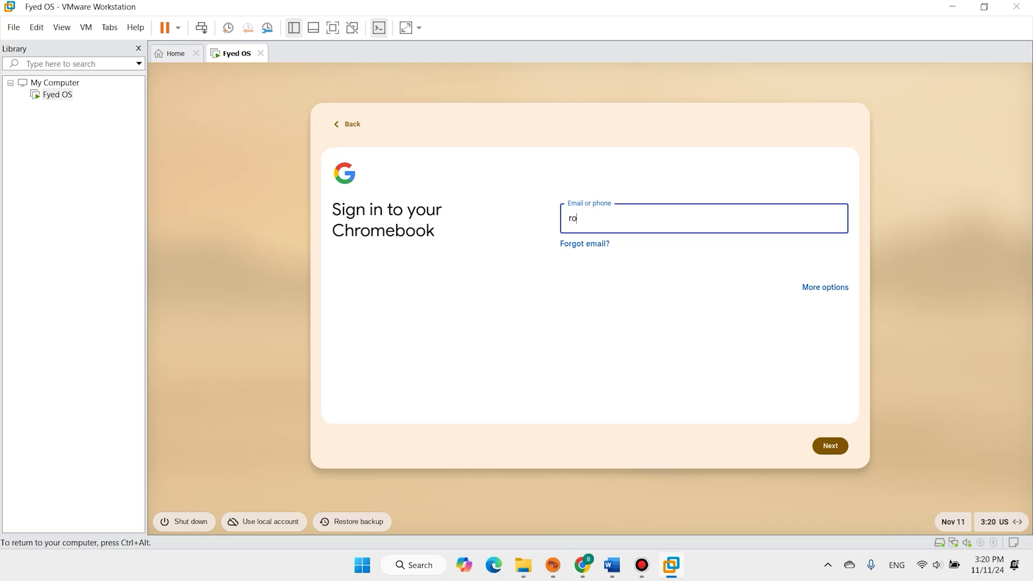
# Sign in with the Google account's e-mail address and password
pyautogui.click(829, 446)
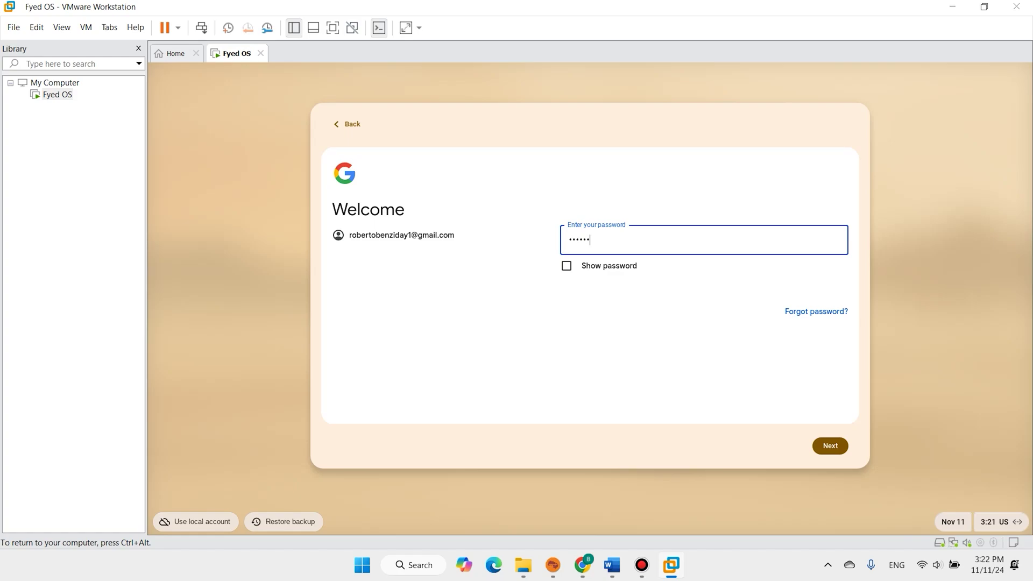
pyautogui.press('Return')
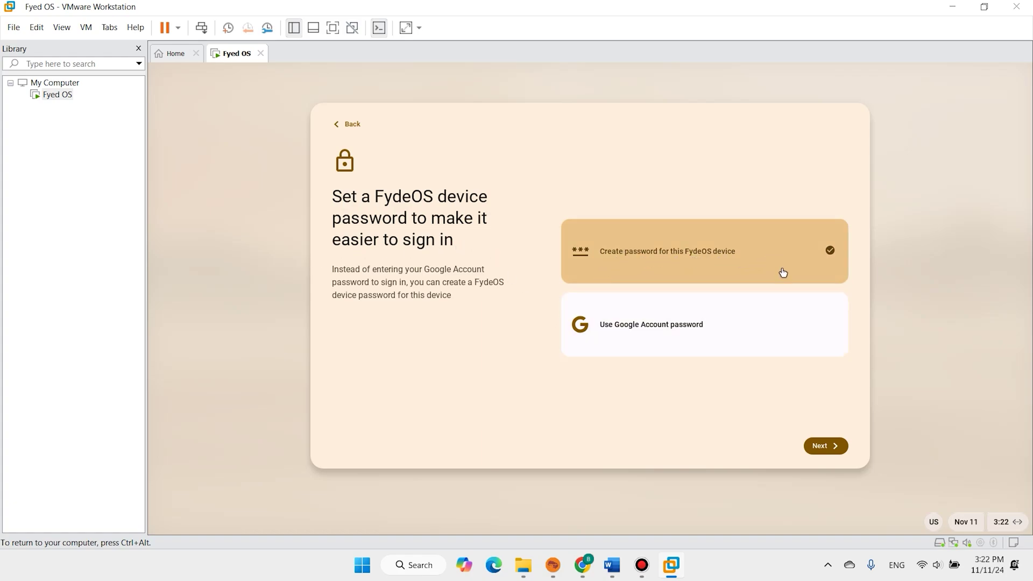
# Create a FydeOS device password, confirm it, and continue to the PIN step
pyautogui.click(831, 448)
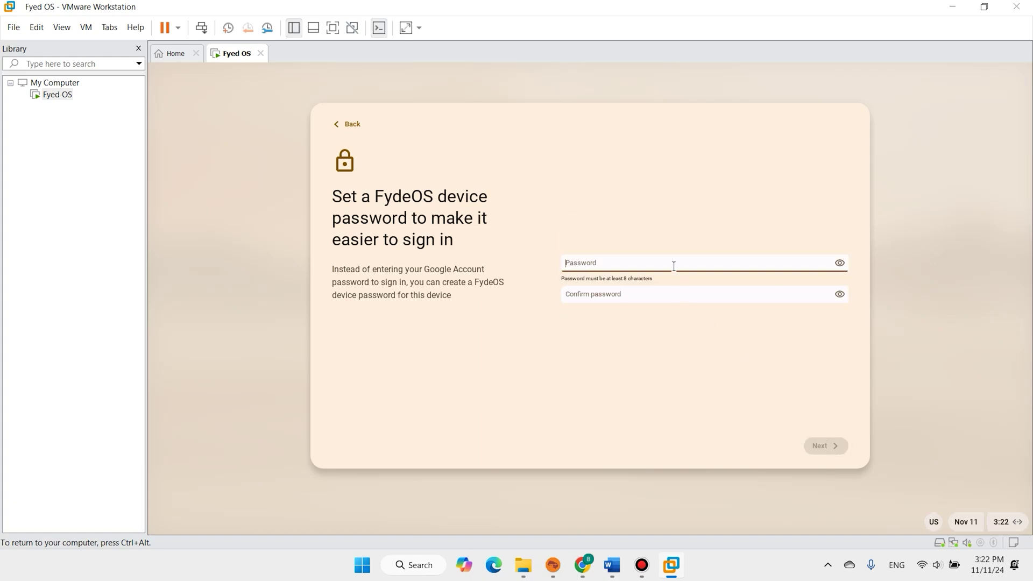
pyautogui.write('•••••')
pyautogui.click(630, 294)
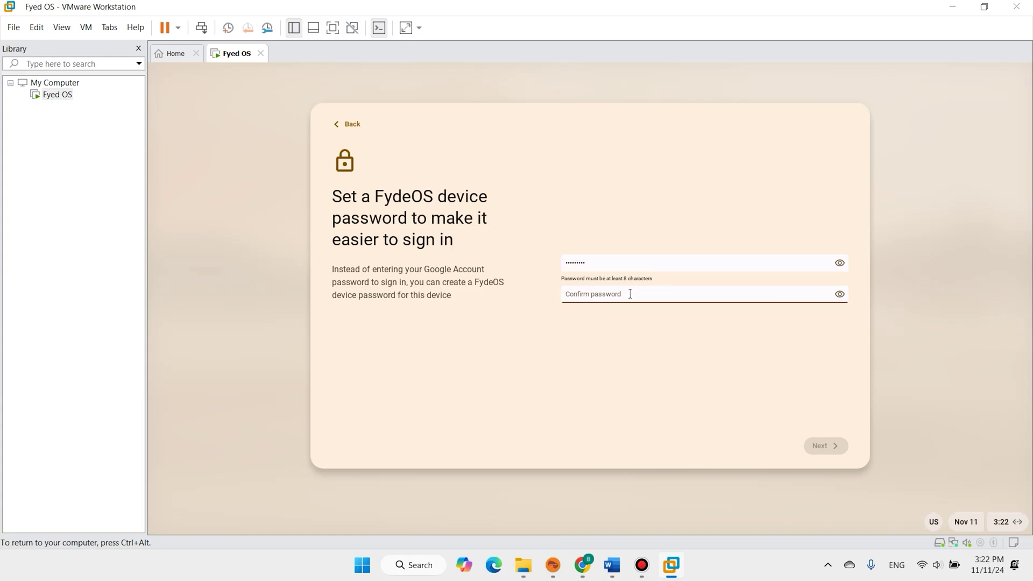
pyautogui.write('•••')
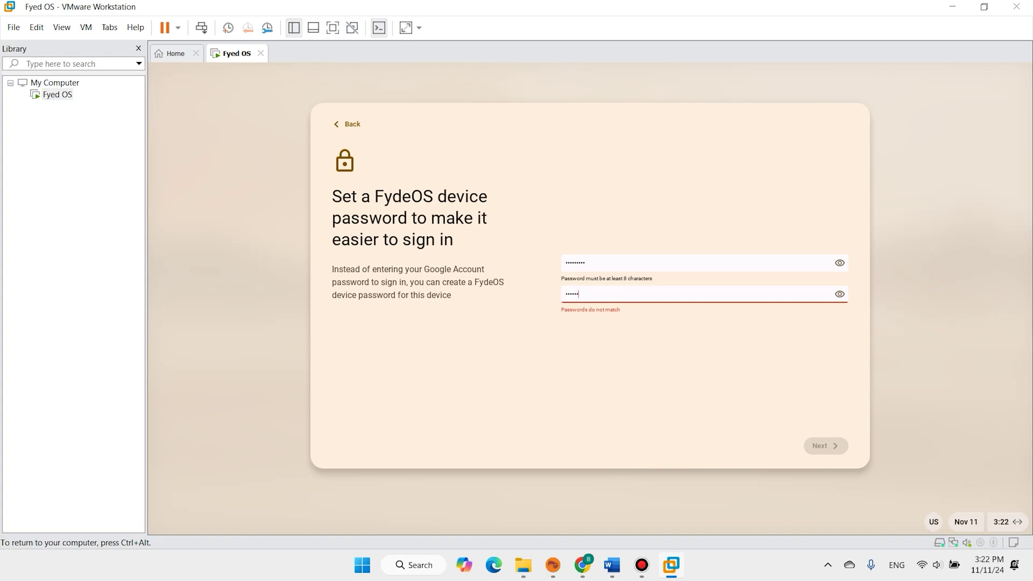
pyautogui.write('•')
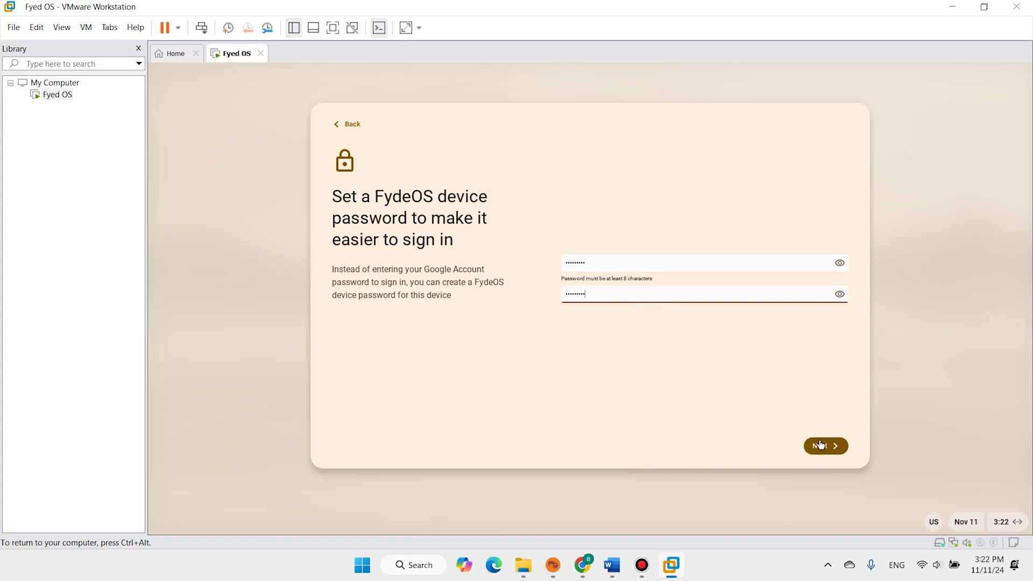
pyautogui.click(824, 446)
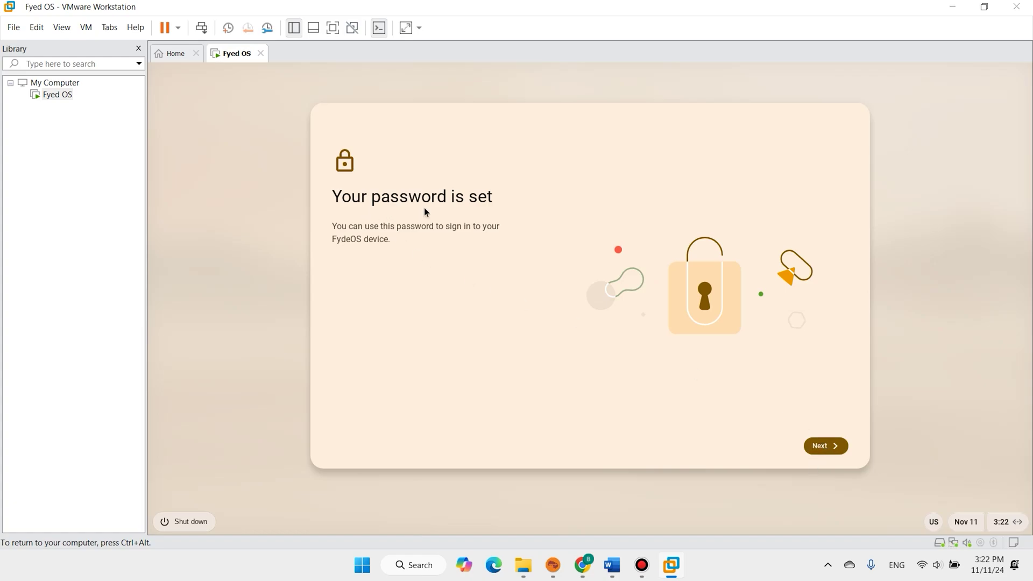
pyautogui.click(836, 445)
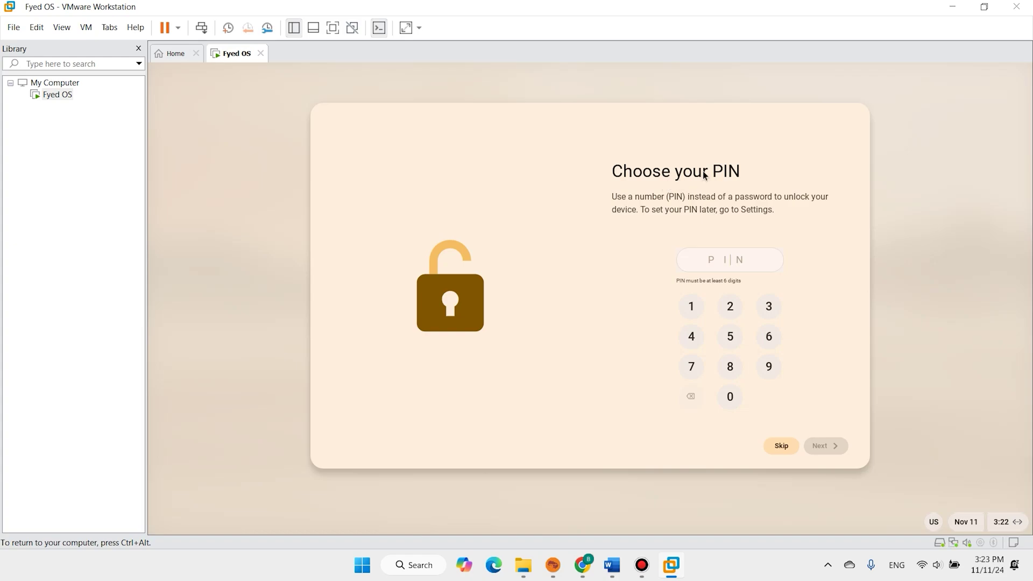
# Enter a new sign-in PIN on the keypad
pyautogui.click(703, 312)
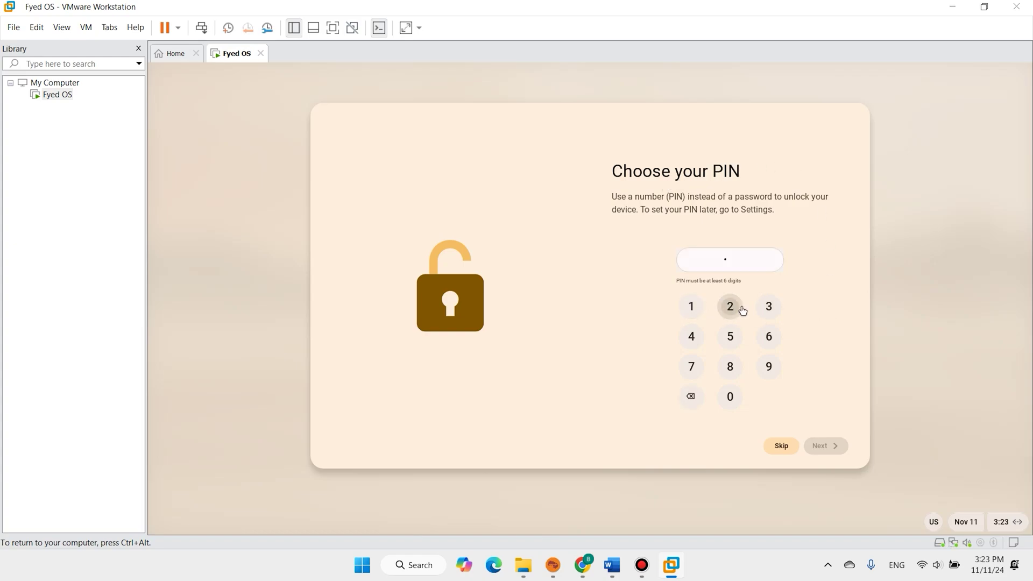
pyautogui.click(731, 308)
pyautogui.click(768, 307)
pyautogui.click(697, 335)
pyautogui.click(731, 336)
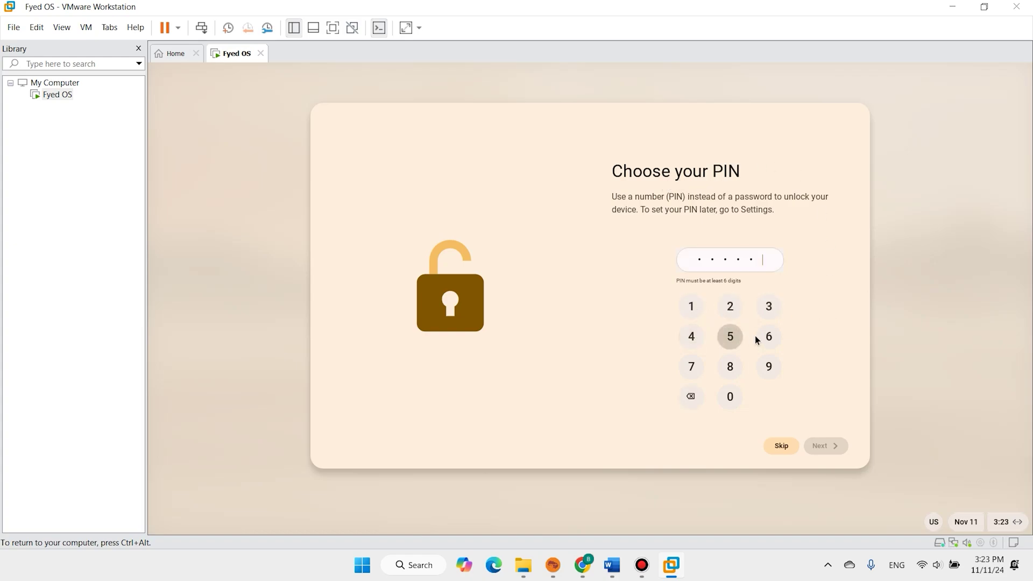
pyautogui.click(758, 337)
pyautogui.click(696, 367)
pyautogui.click(729, 365)
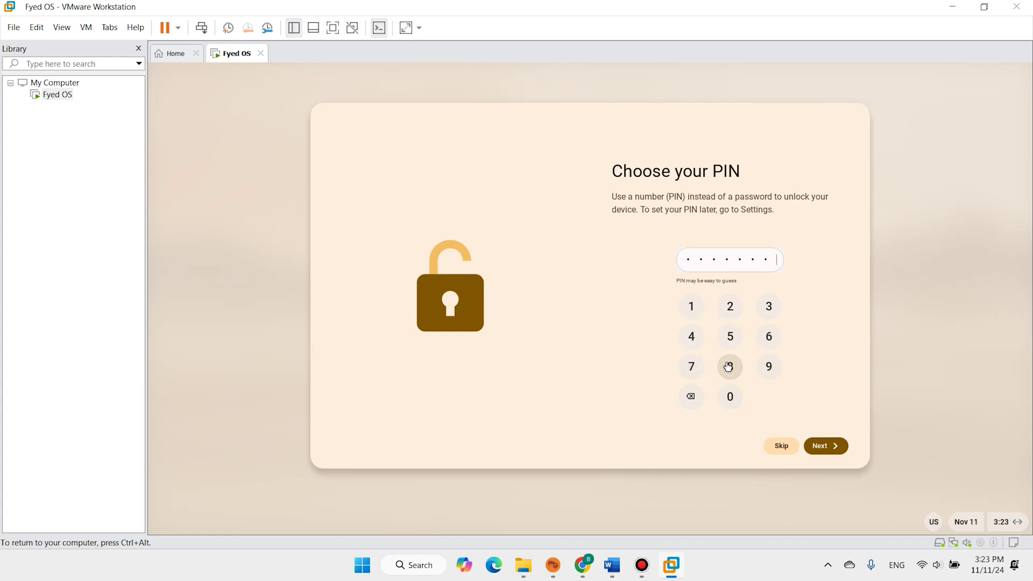
pyautogui.click(771, 365)
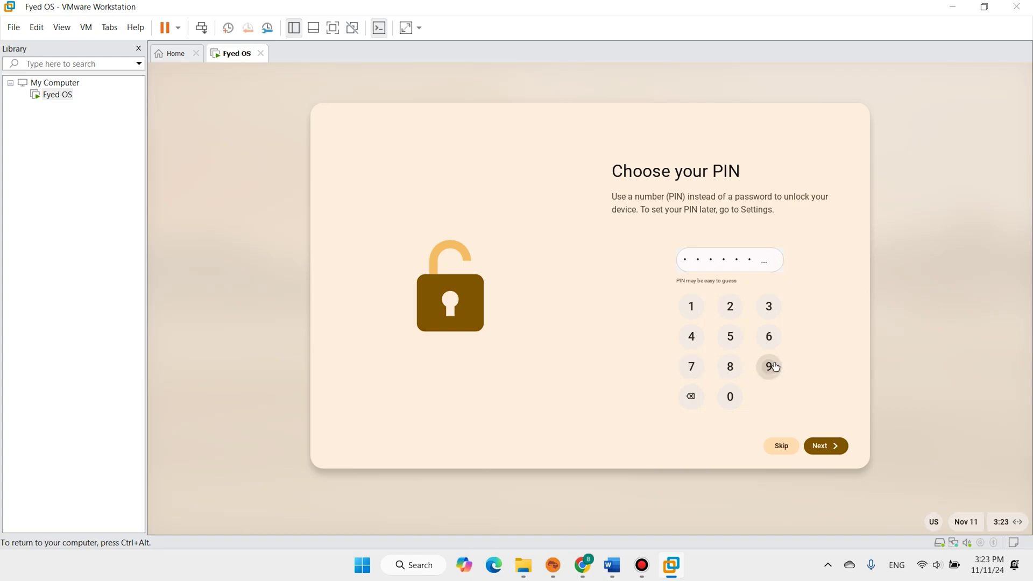
pyautogui.click(829, 446)
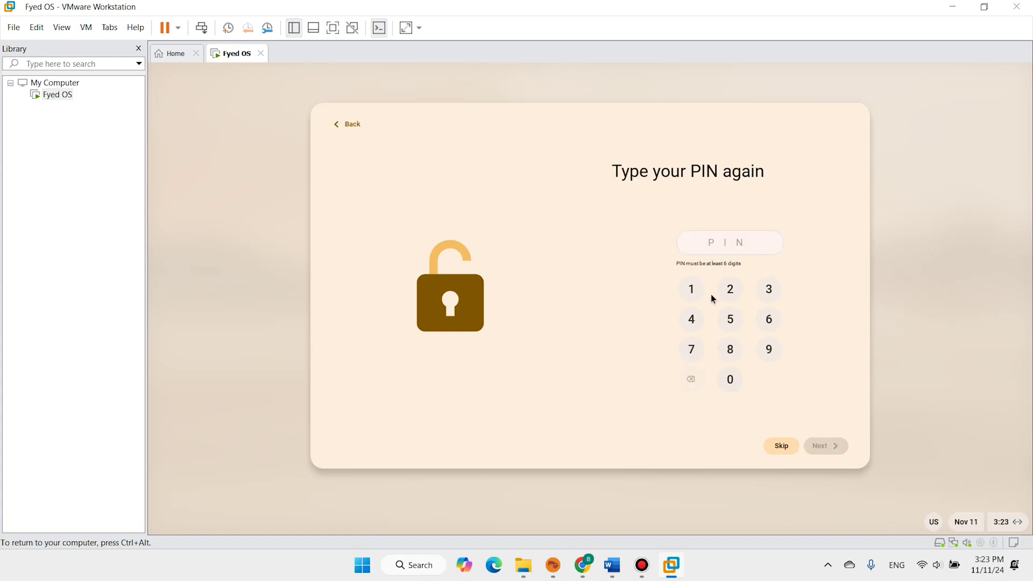
# Re-enter the same PIN to confirm it and finish the PIN step
pyautogui.click(691, 290)
pyautogui.click(729, 293)
pyautogui.click(768, 291)
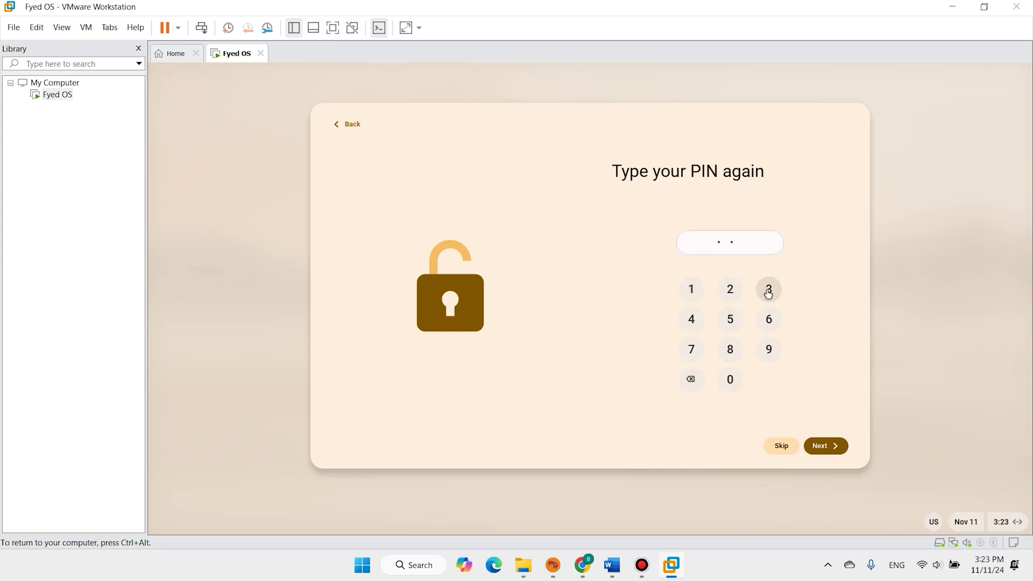
pyautogui.click(695, 319)
pyautogui.click(730, 319)
pyautogui.click(766, 321)
pyautogui.click(695, 356)
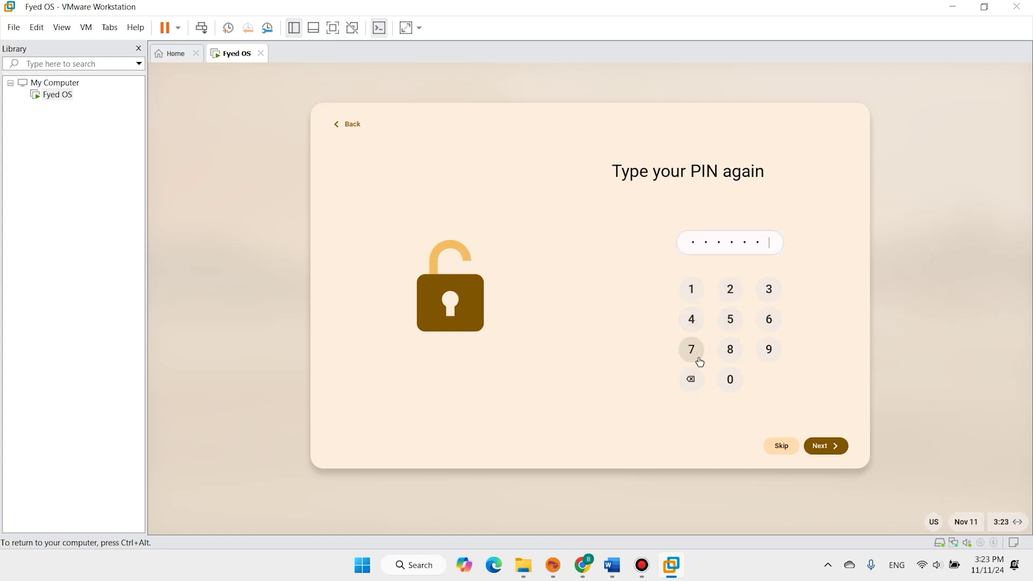
pyautogui.click(733, 352)
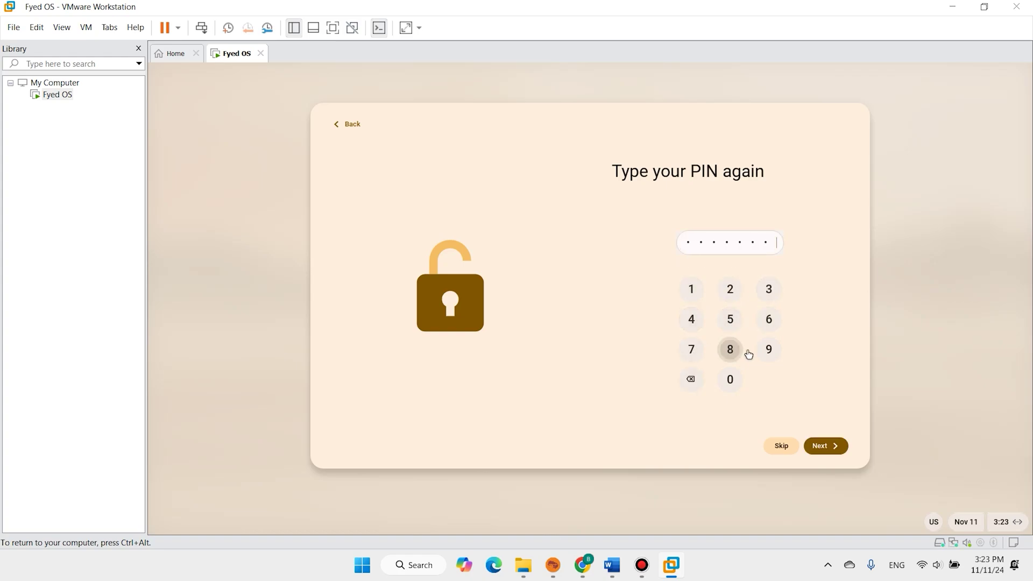
pyautogui.click(834, 450)
pyautogui.click(832, 451)
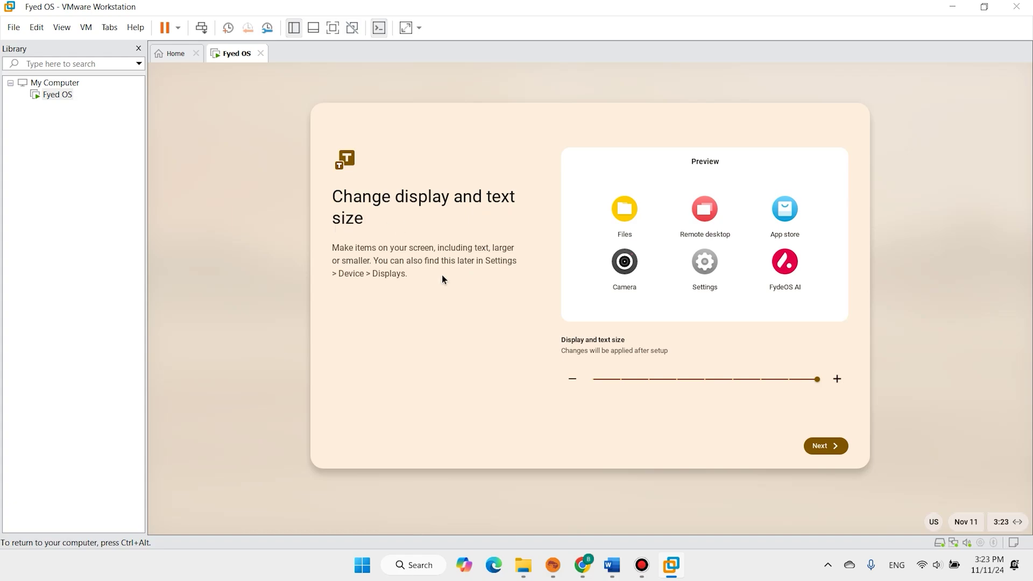
# Keep the default display size, choose the Dark theme, and finish setup
pyautogui.moveTo(816, 379); pyautogui.dragTo(843, 389)
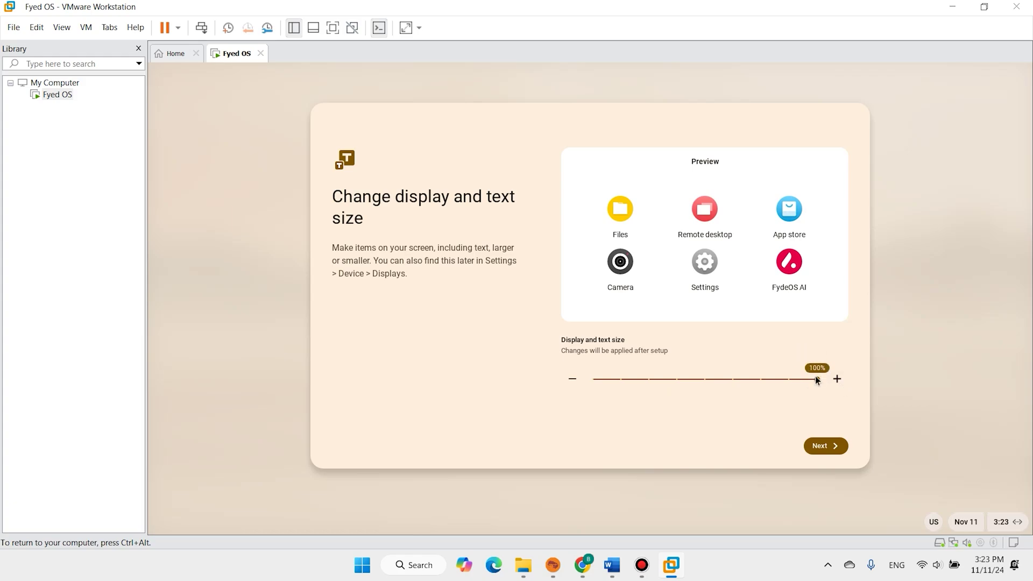
pyautogui.click(833, 448)
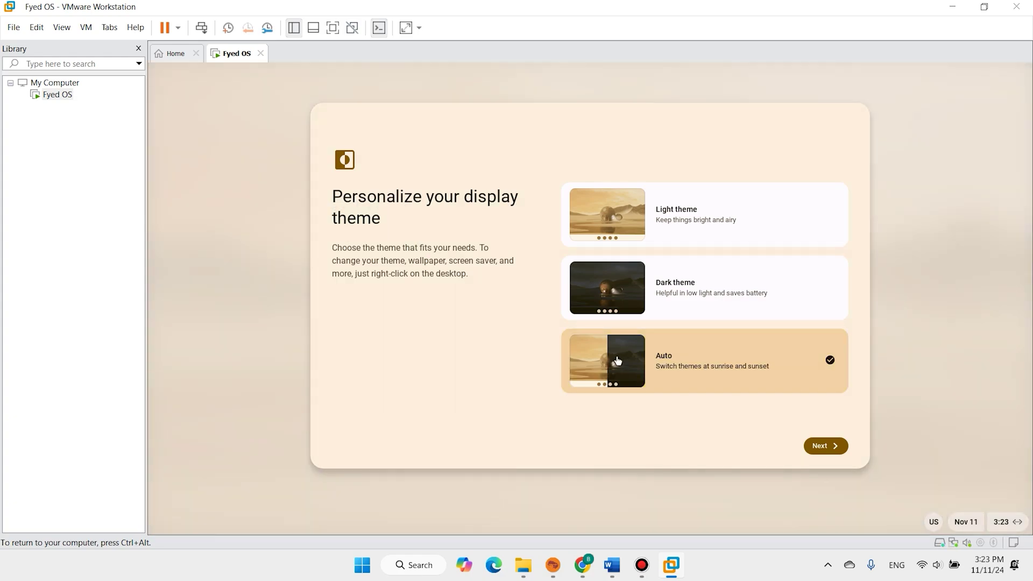
pyautogui.click(613, 306)
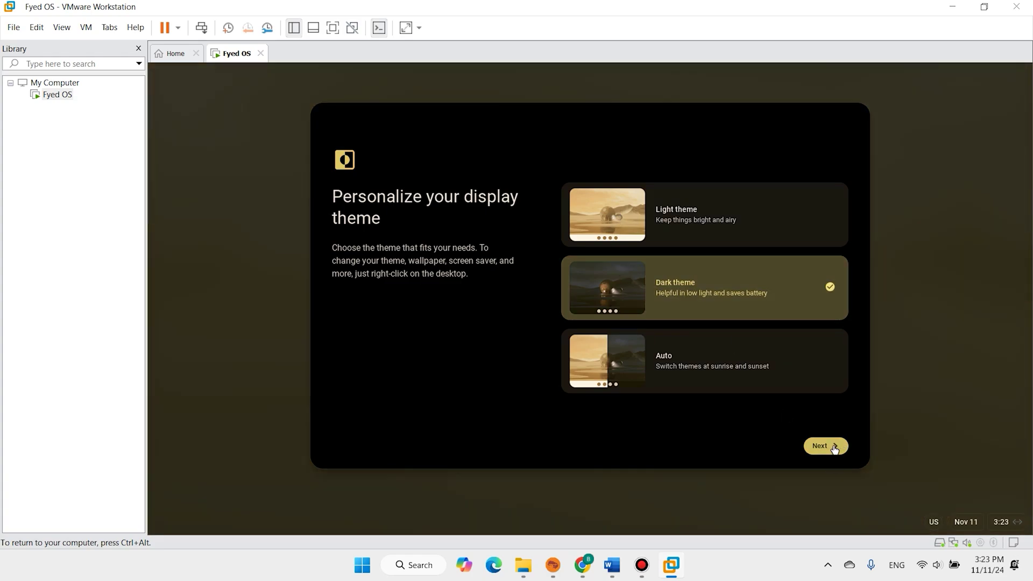
pyautogui.click(835, 449)
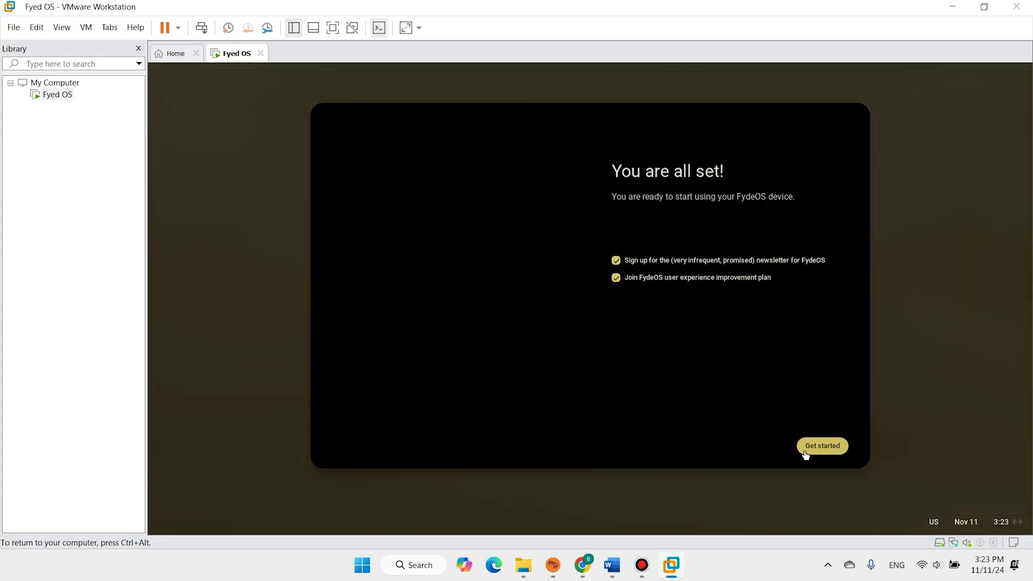
pyautogui.click(832, 445)
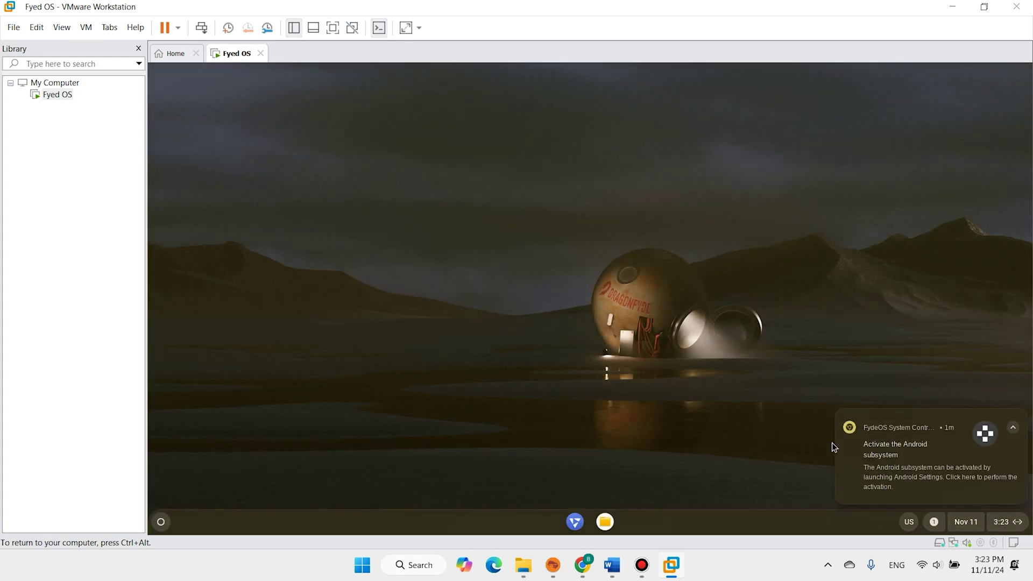
# Dismiss the Android subsystem notice, run the FydeOS VM full screen, and show its app list
pyautogui.click(1020, 426)
pyautogui.click(333, 28)
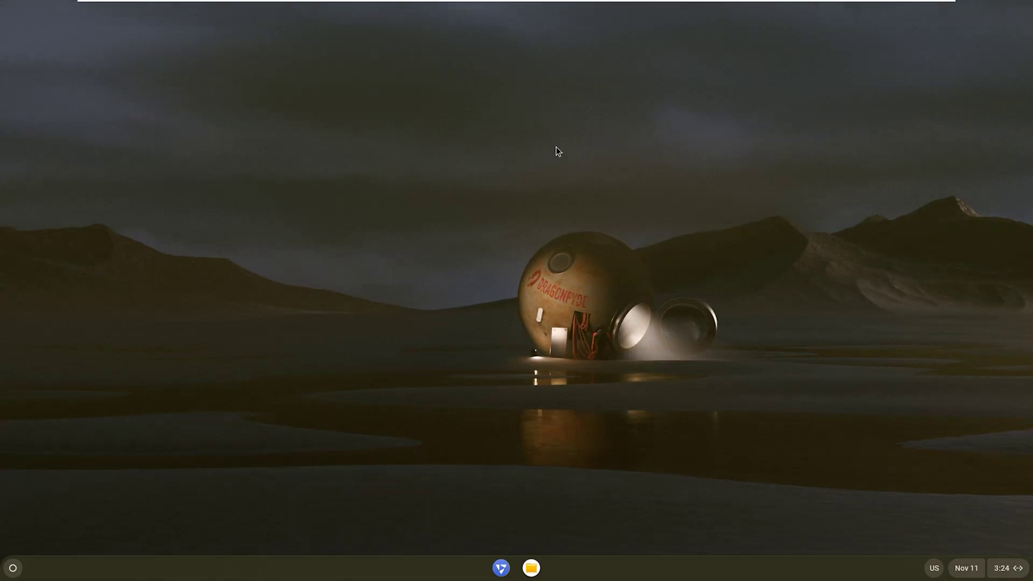
pyautogui.click(13, 568)
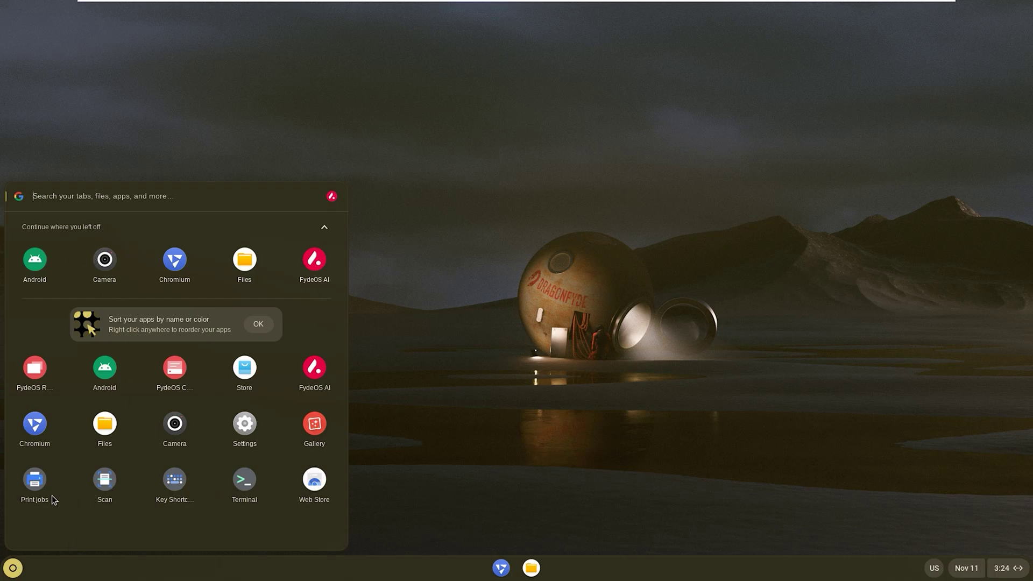
# Launch Chromium and search Google for 'fyde os' using the address-bar history suggestion
pyautogui.click(35, 425)
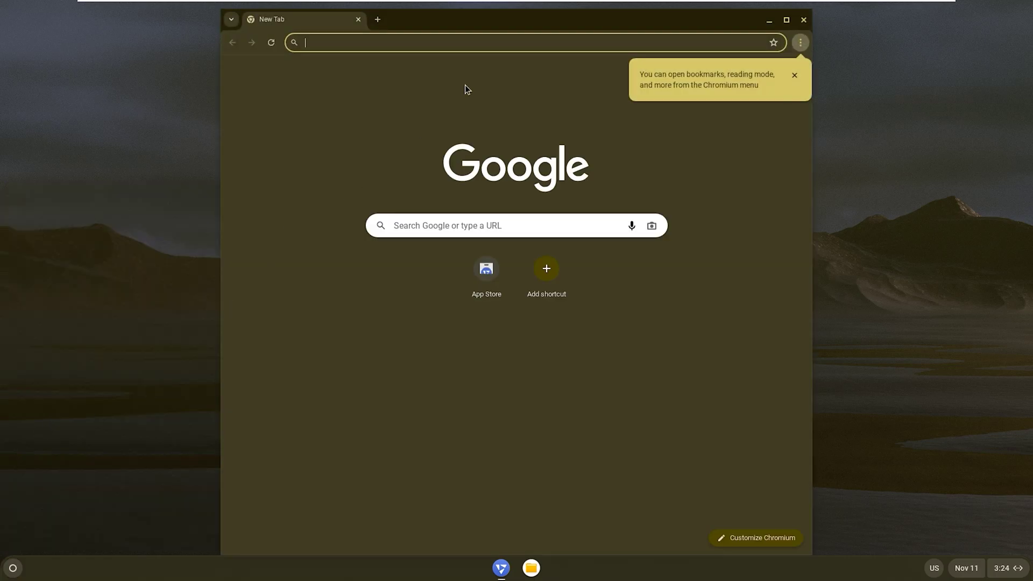
pyautogui.click(515, 43)
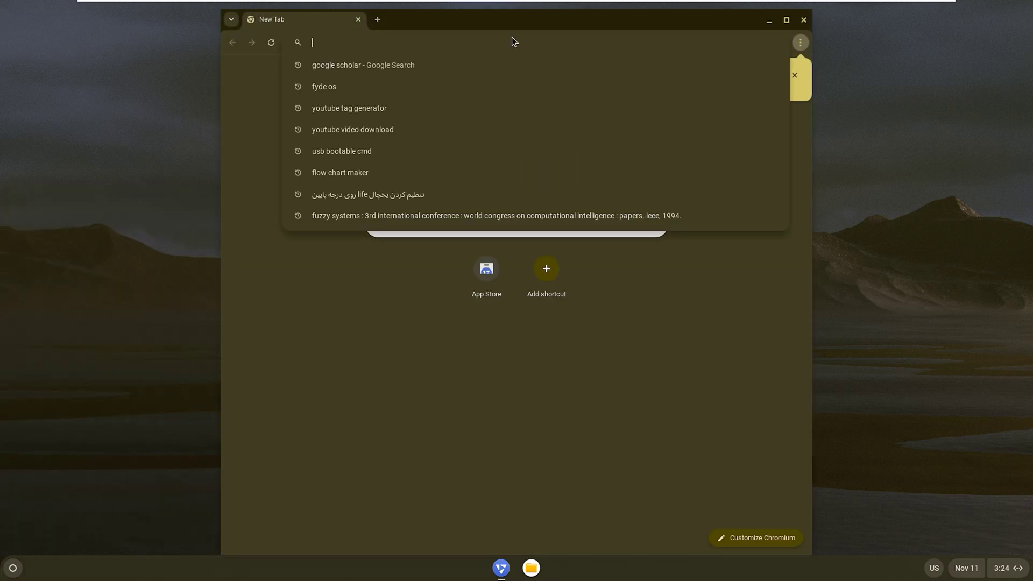
pyautogui.press('Down')
pyautogui.press('Down')
pyautogui.press('Down')
pyautogui.press('Down')
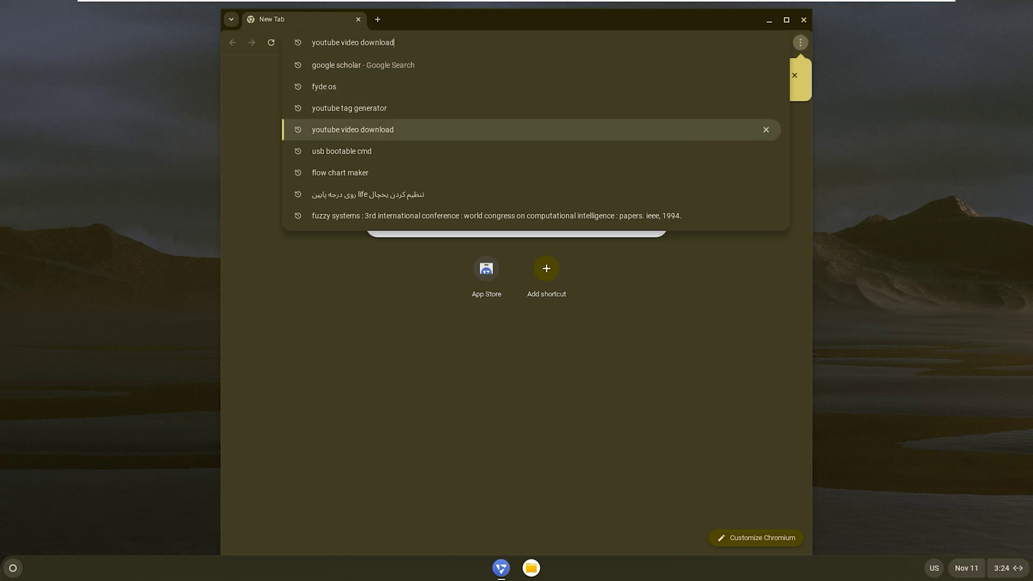
pyautogui.press('Up')
pyautogui.press('Up')
pyautogui.press('Return')
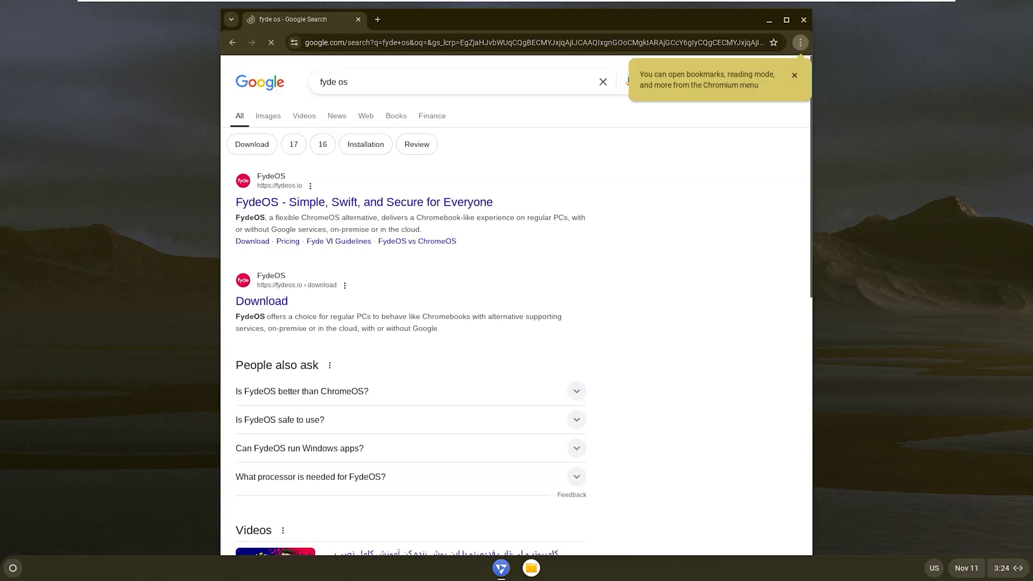
# Scroll through the 'fyde os' results, then close the Chromium window
pyautogui.scroll(-3, 481, 235)
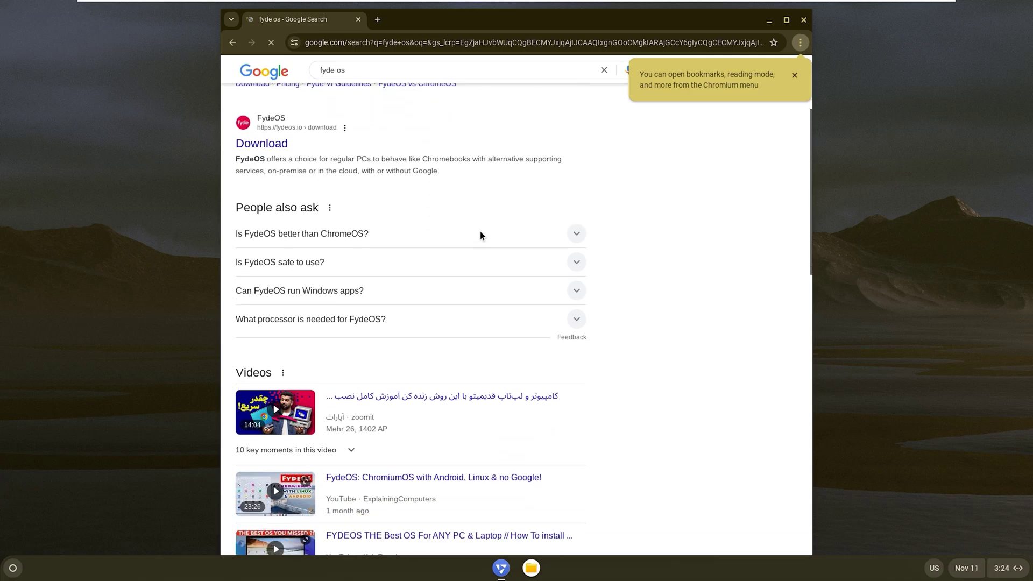
pyautogui.scroll(5, 480, 234)
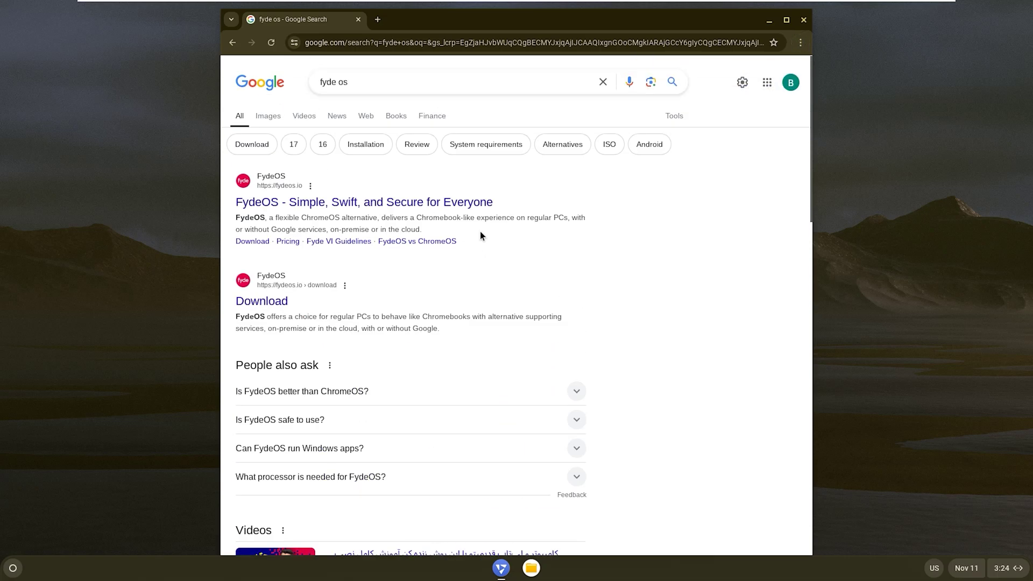
pyautogui.click(805, 20)
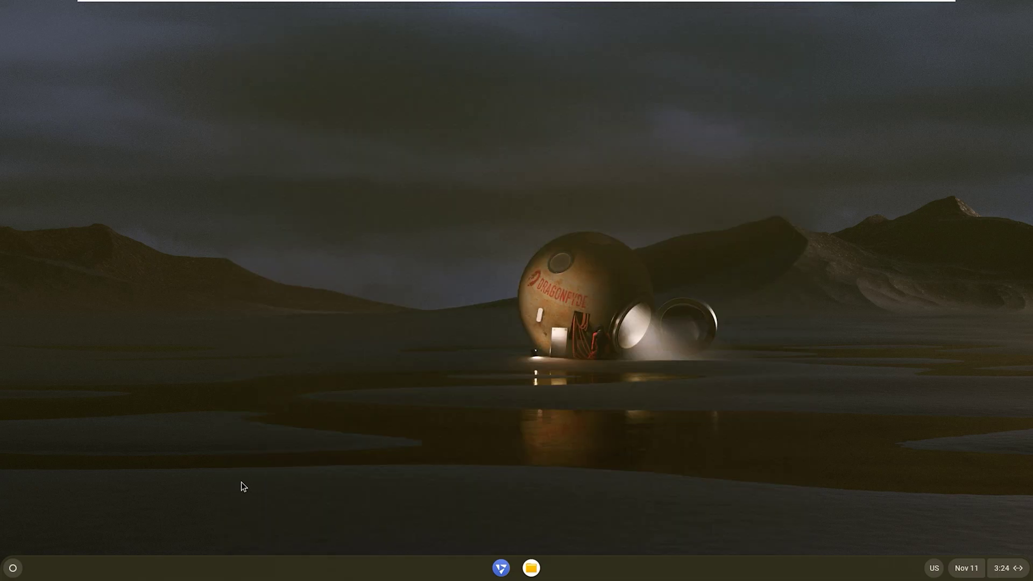